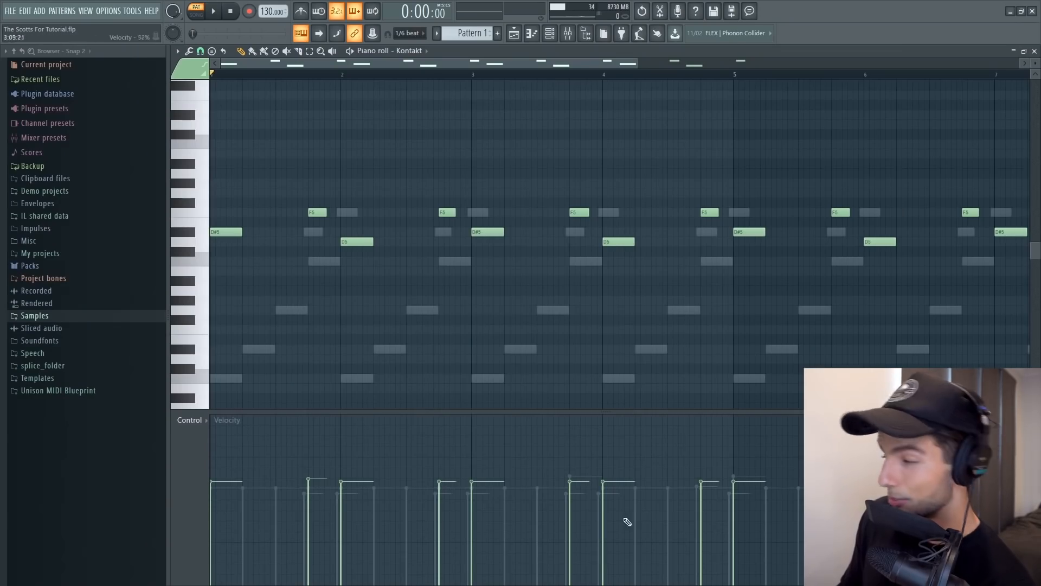
# - Close and reopen the Kontakt channel's piano roll for Pattern 1, and play its notes
pyautogui.click(1035, 52)
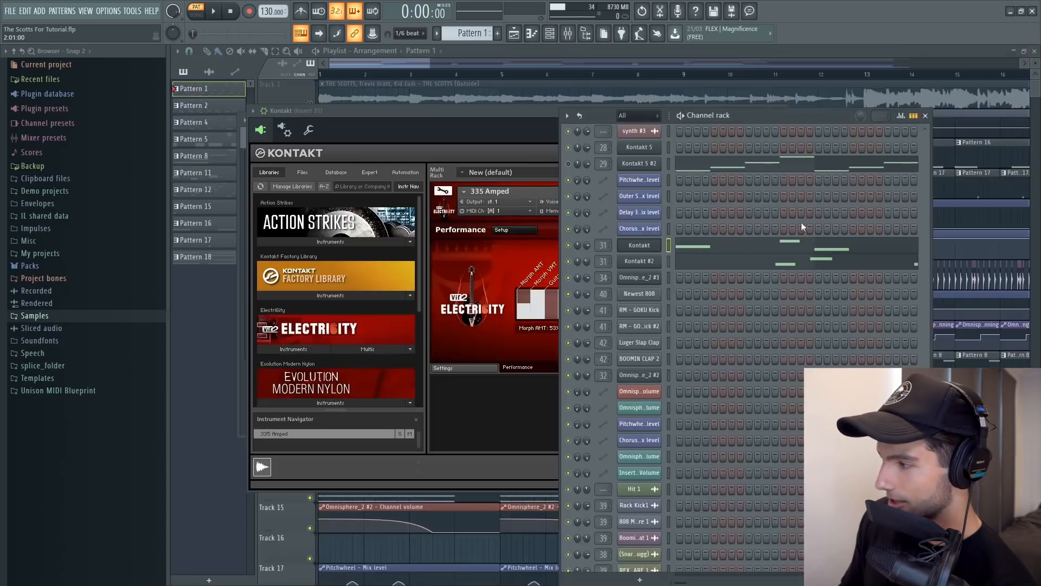
pyautogui.click(690, 265)
pyautogui.press('F7')
pyautogui.click(690, 256)
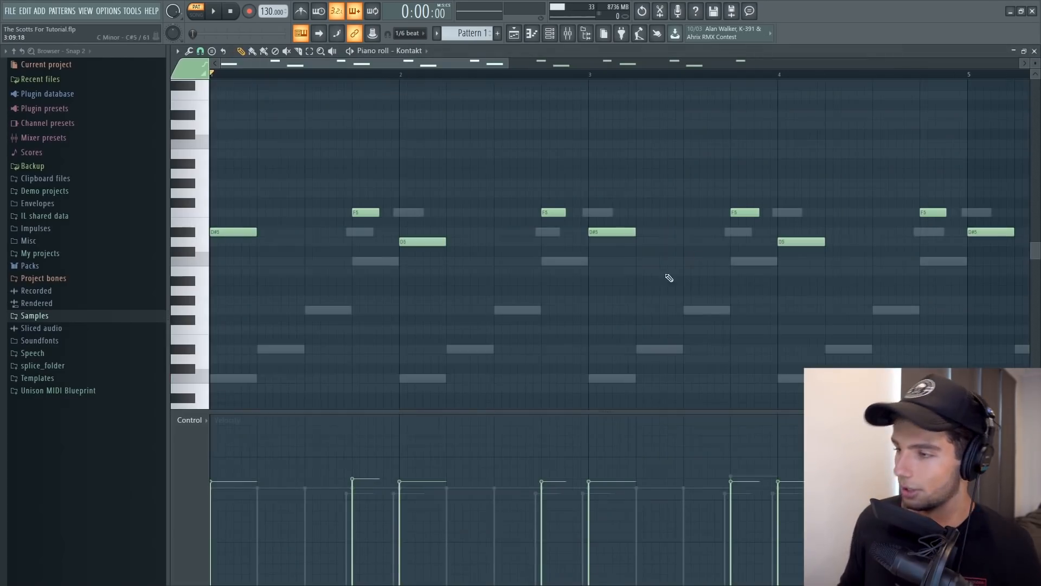
pyautogui.press('space')
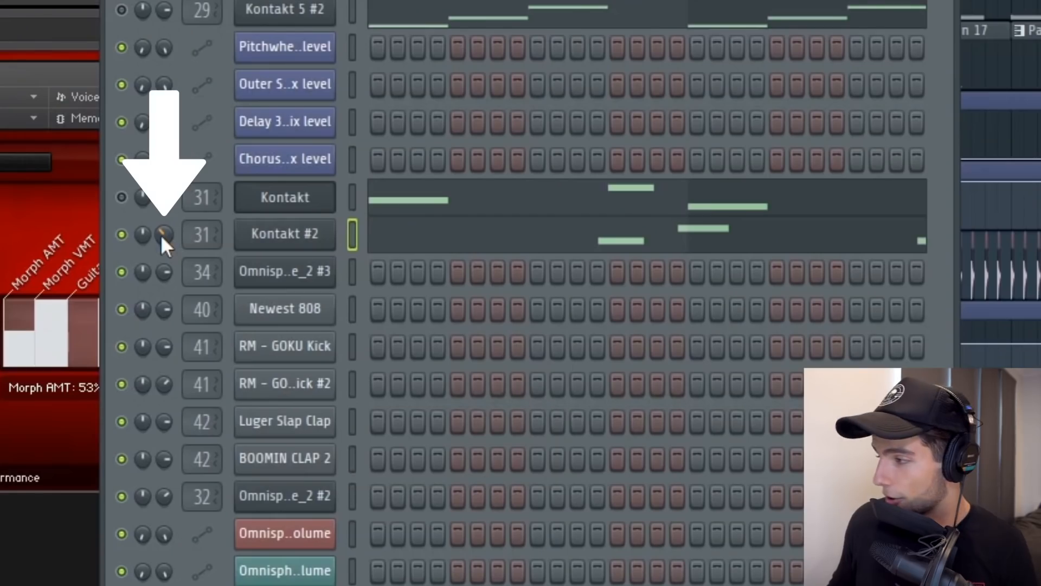
# - Play the Kontakt #2 notes in the piano roll and inspect the effects on mixer Insert 31
pyautogui.click(466, 232)
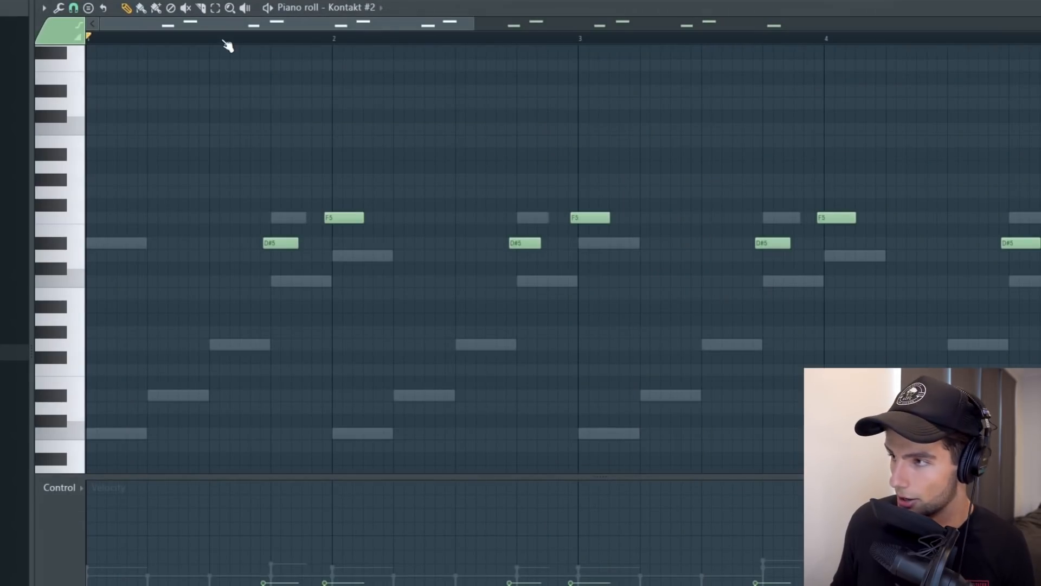
pyautogui.press('space')
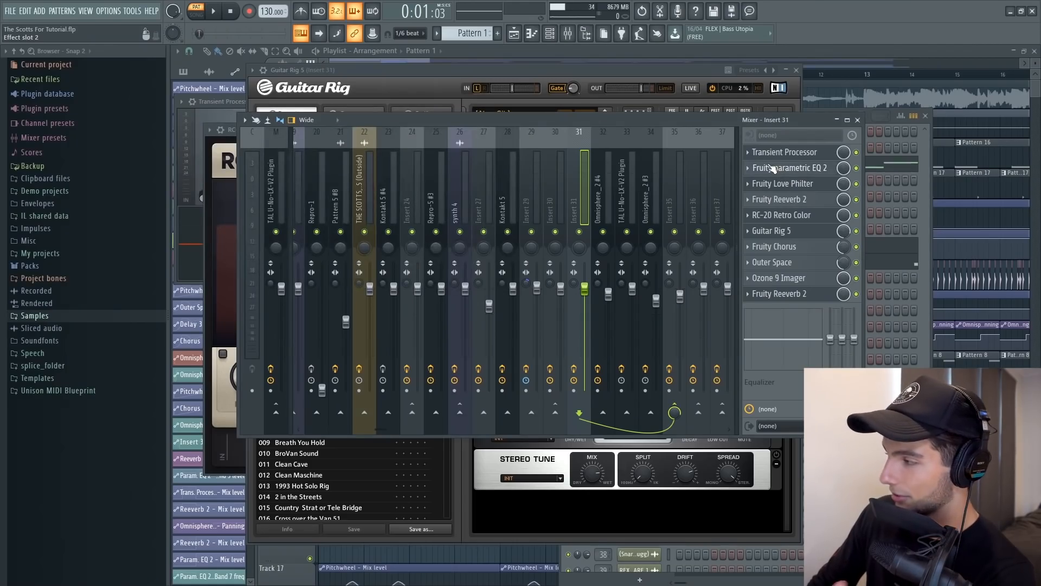
pyautogui.click(773, 168)
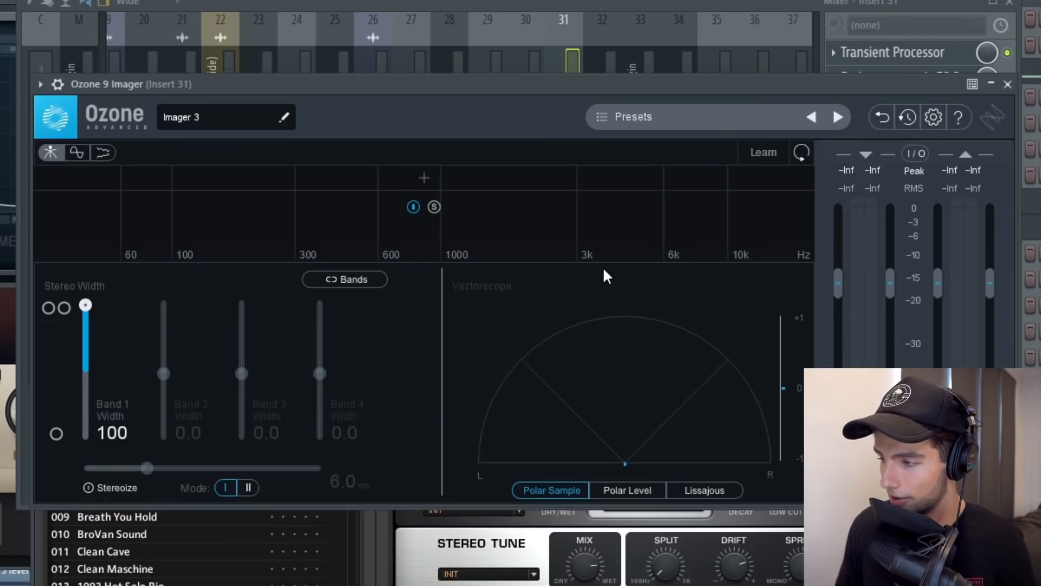
pyautogui.press('space')
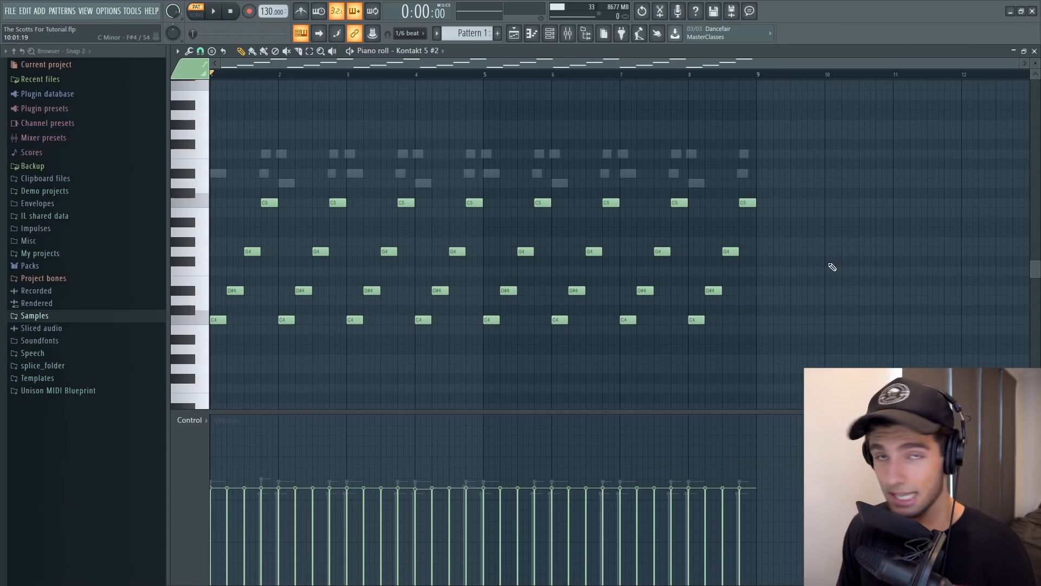
# - Play the Kontakt 5 #2 arpeggio and open Fruity Love Philter on mixer Insert 29
pyautogui.press('space')
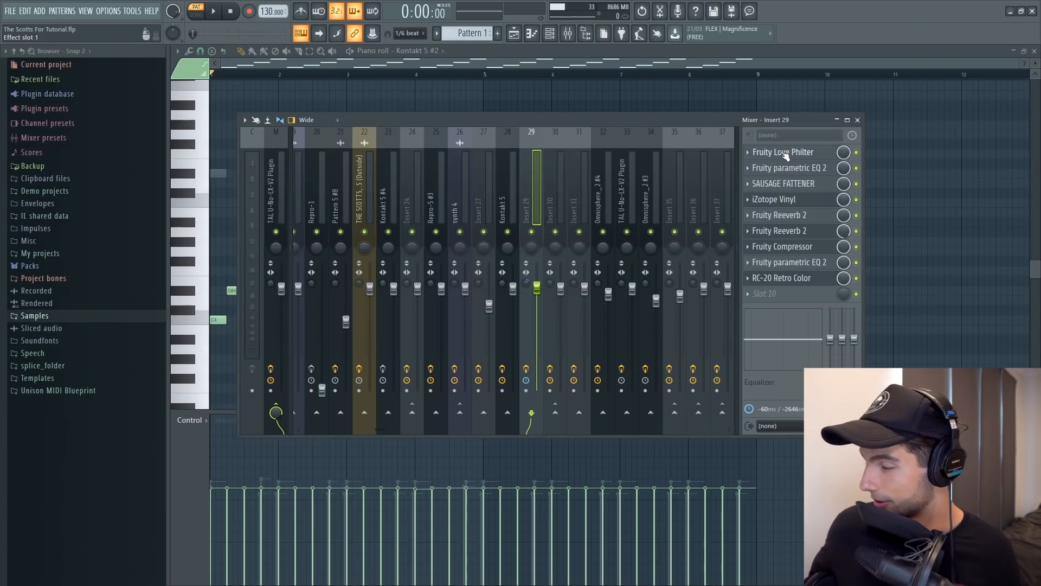
pyautogui.click(784, 153)
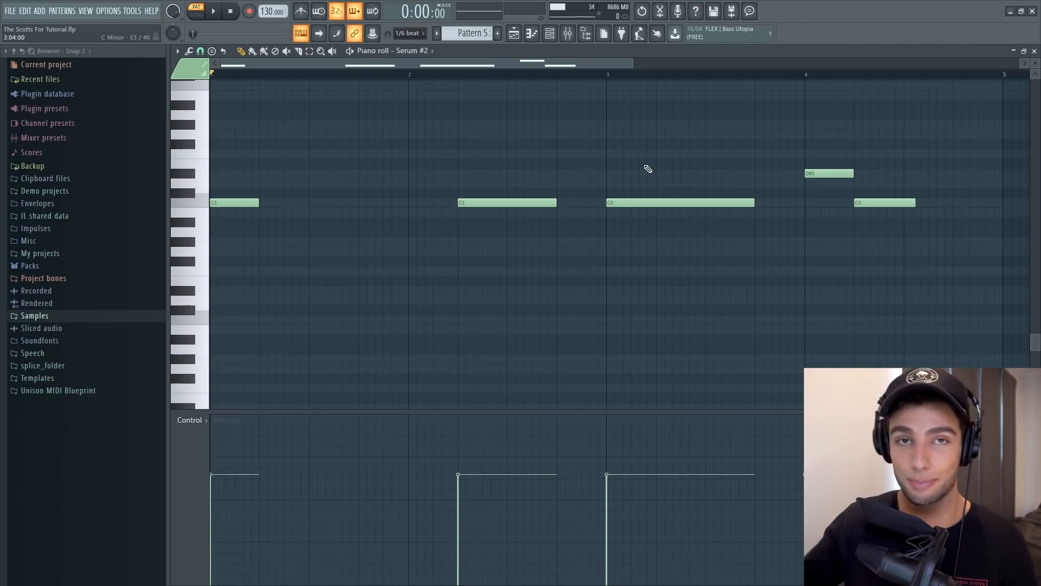
# - Play the Serum #2 bass notes of Pattern 5 and show the effects page of the THE SCOTTS Bass preset
pyautogui.press('space')
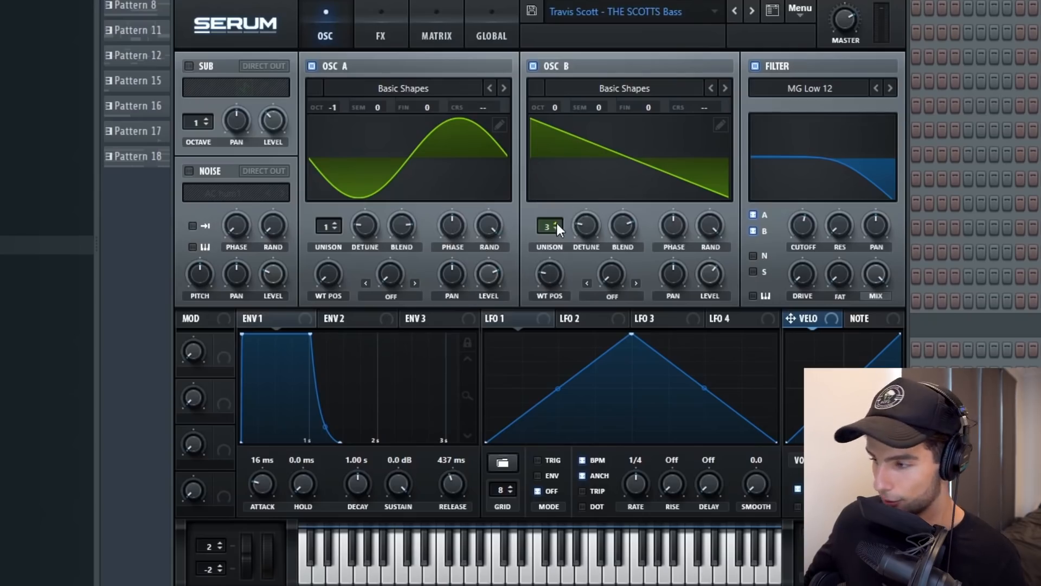
pyautogui.click(391, 25)
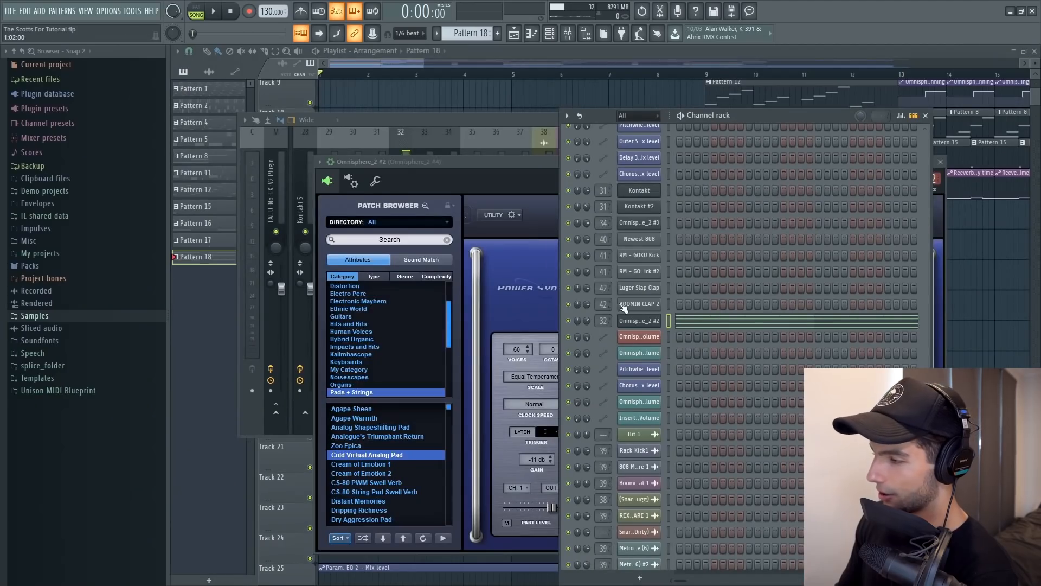
# - Display the Cold Virtual Analog Pad patch of Omnisphere_2 #2 and play its Pattern 18 notes
pyautogui.click(638, 321)
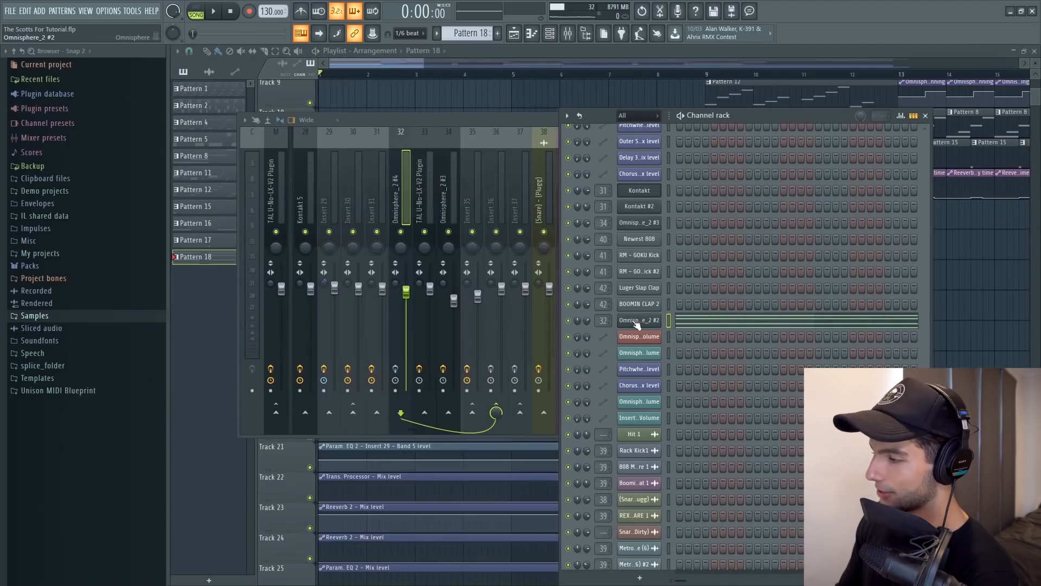
pyautogui.click(638, 320)
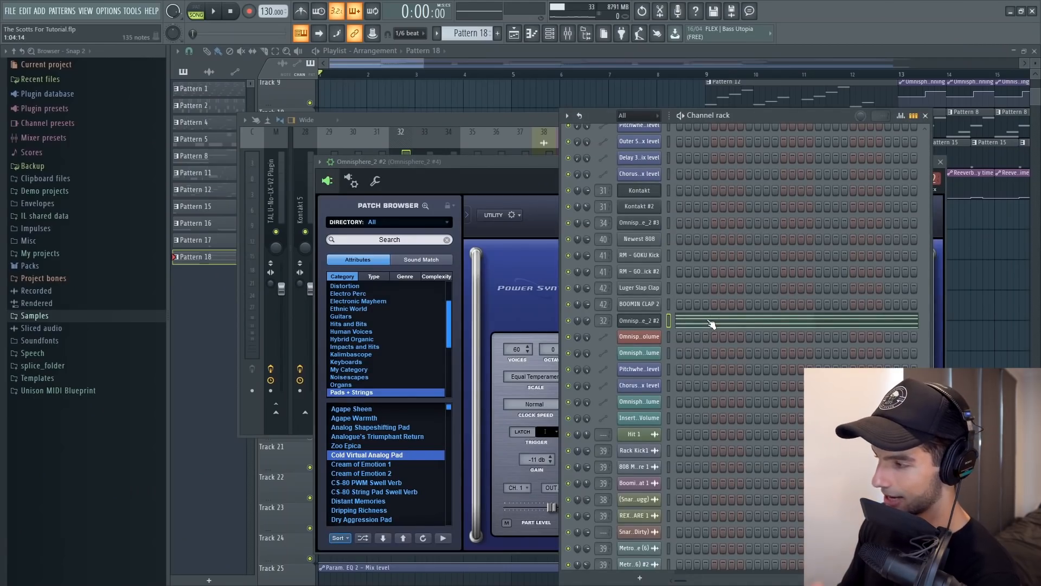
pyautogui.click(711, 324)
pyautogui.press('space')
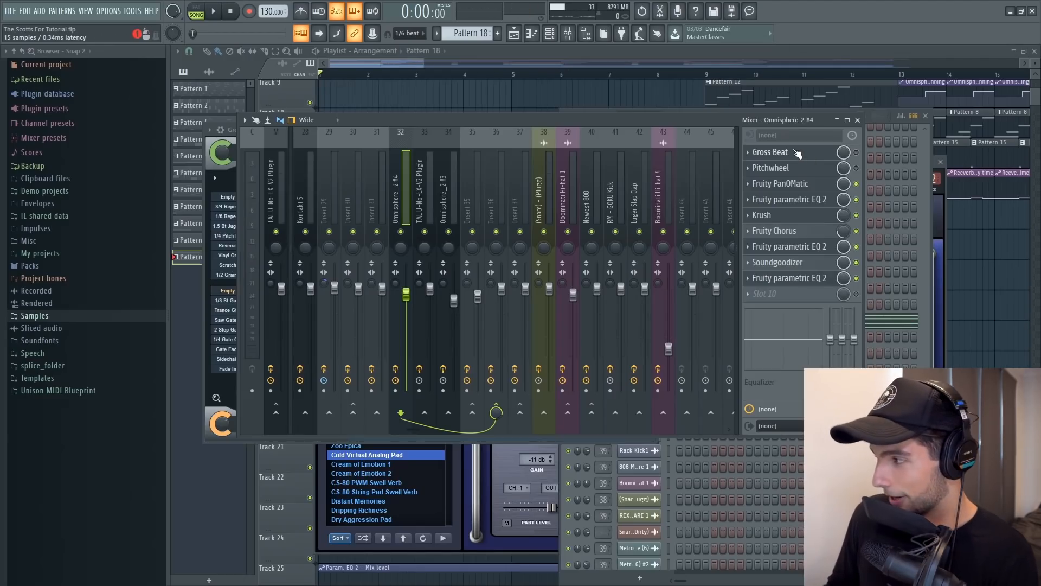
# - Inspect the Gross Beat effect on the Omnisphere_2 #4 mixer track
pyautogui.click(795, 153)
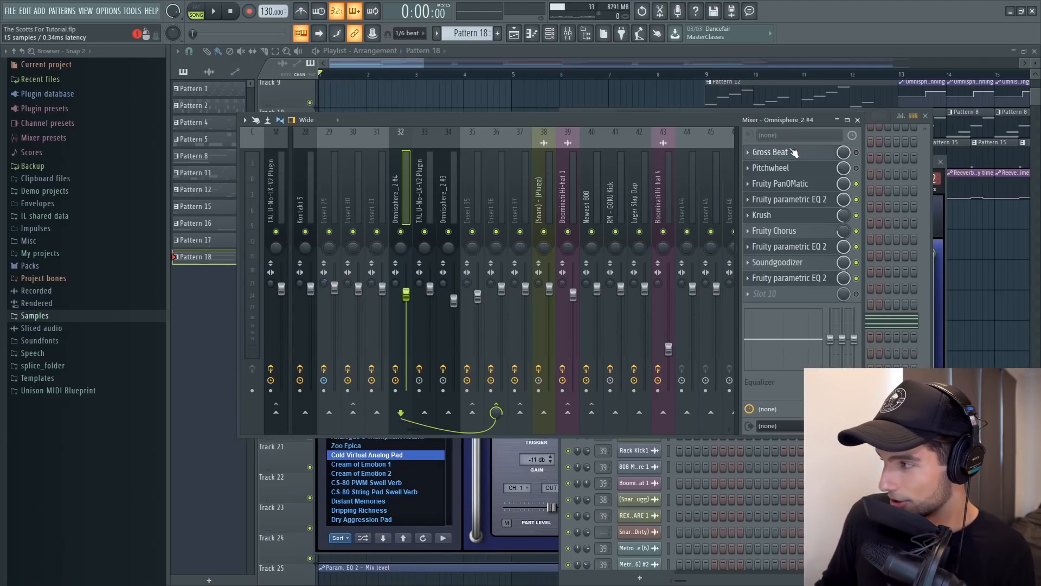
pyautogui.click(800, 152)
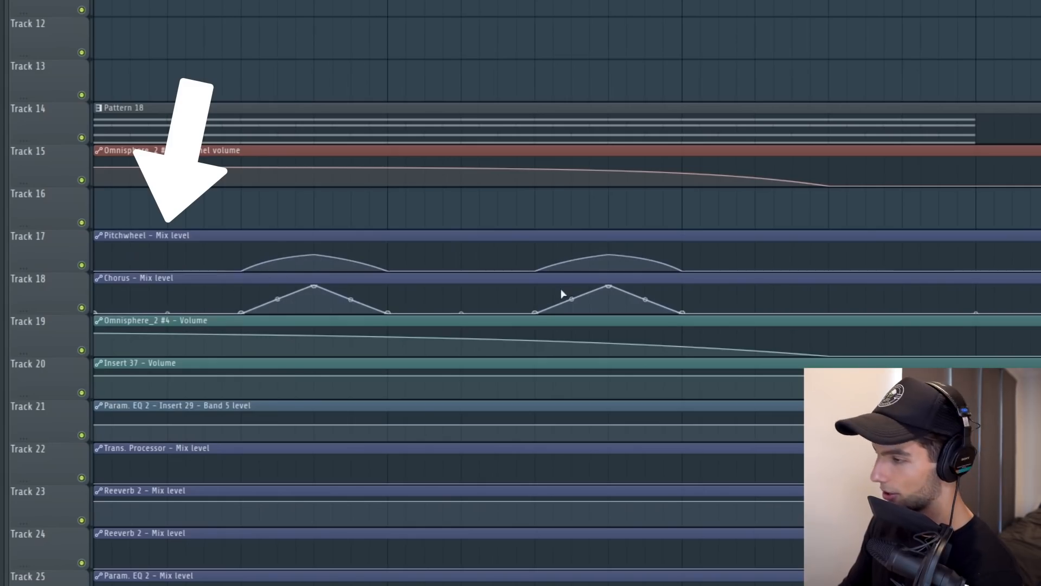
# - Play the arrangement from the start and examine the pad's volume, Pitchwheel and Chorus automation clips on Tracks 15 to 19
pyautogui.press('space')
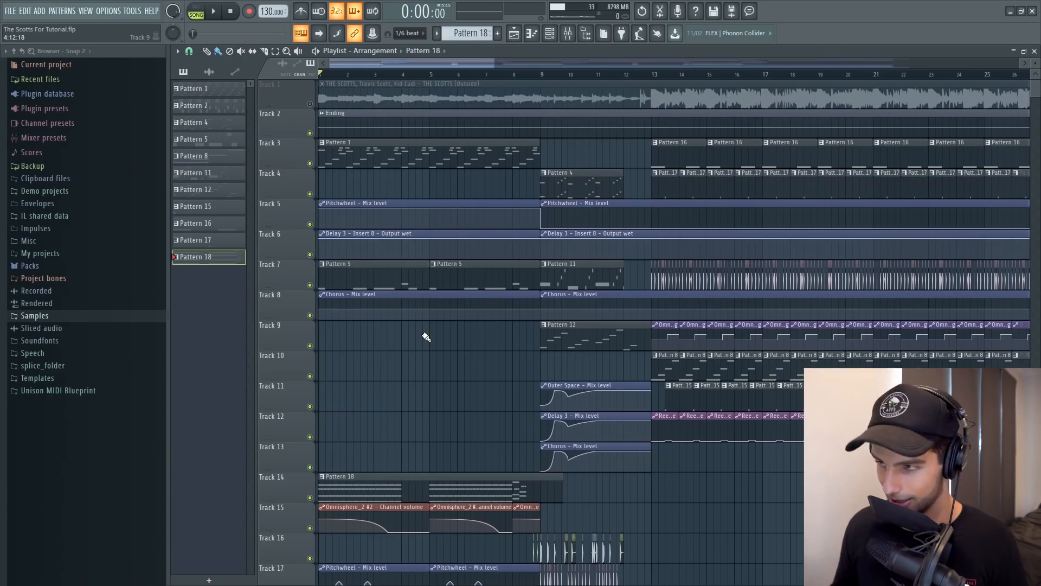
pyautogui.press('space')
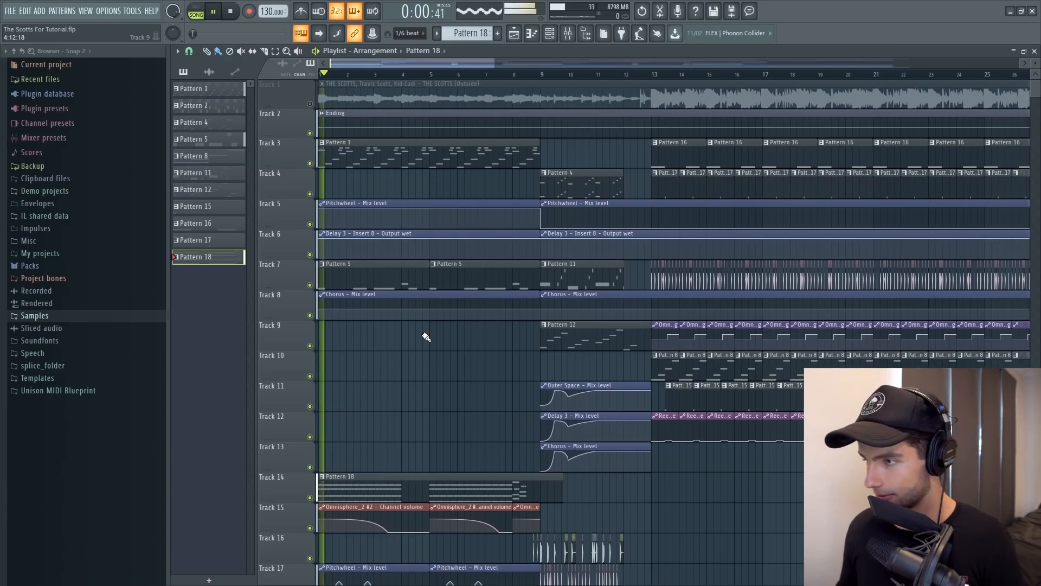
pyautogui.scroll(-2, 451, 312)
pyautogui.scroll(-3, 451, 312)
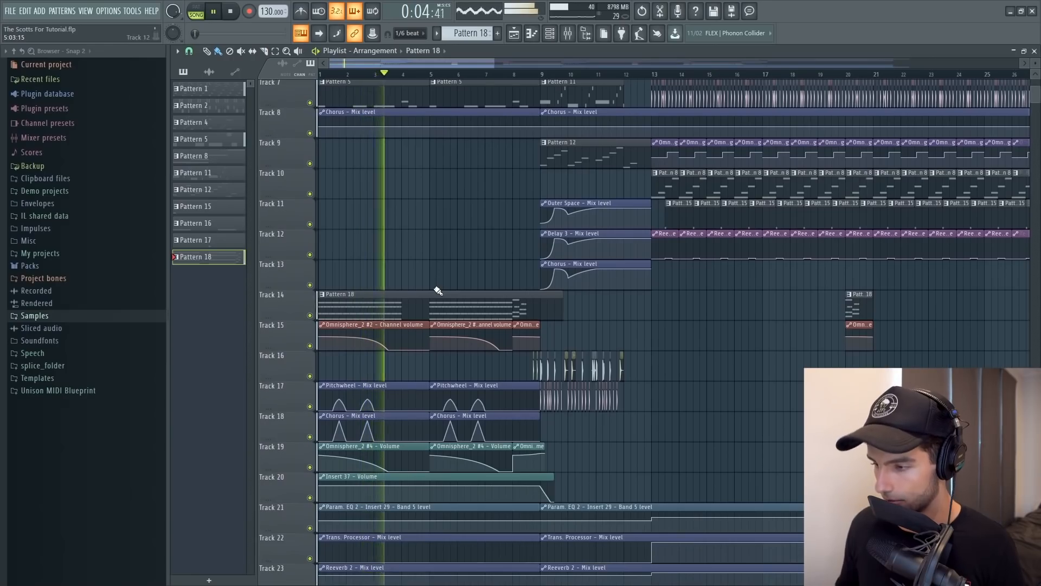
pyautogui.scroll(6, 453, 310)
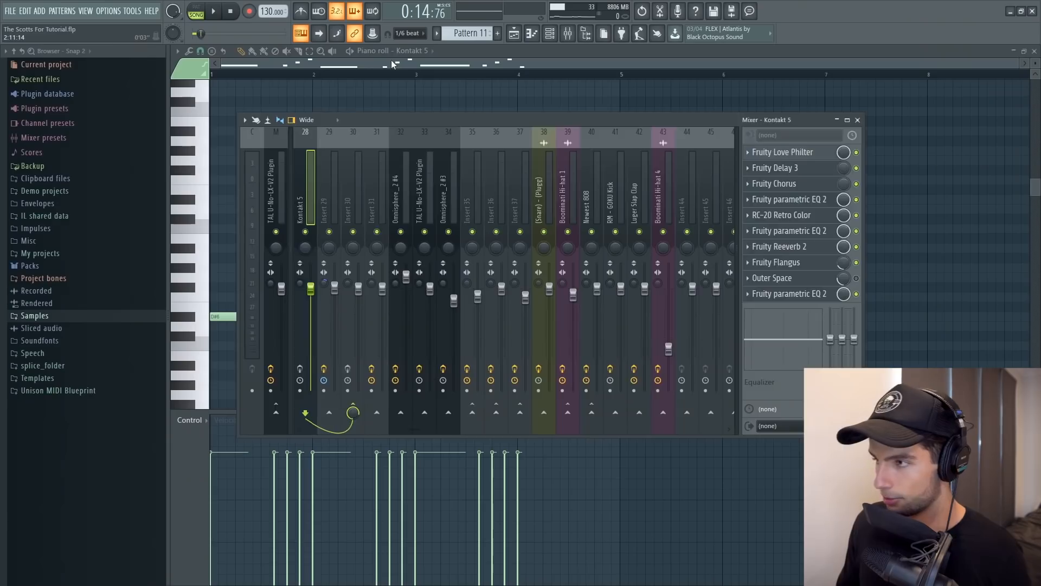
# - Bring the Kontakt 5 piano roll of Pattern 11 into full view and play its notes
pyautogui.click(391, 60)
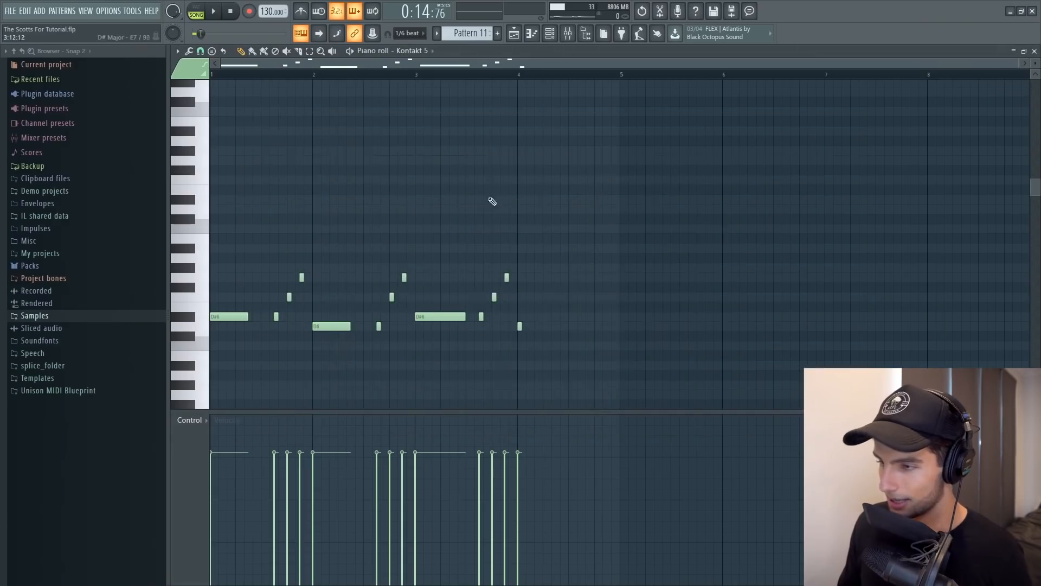
pyautogui.press('space')
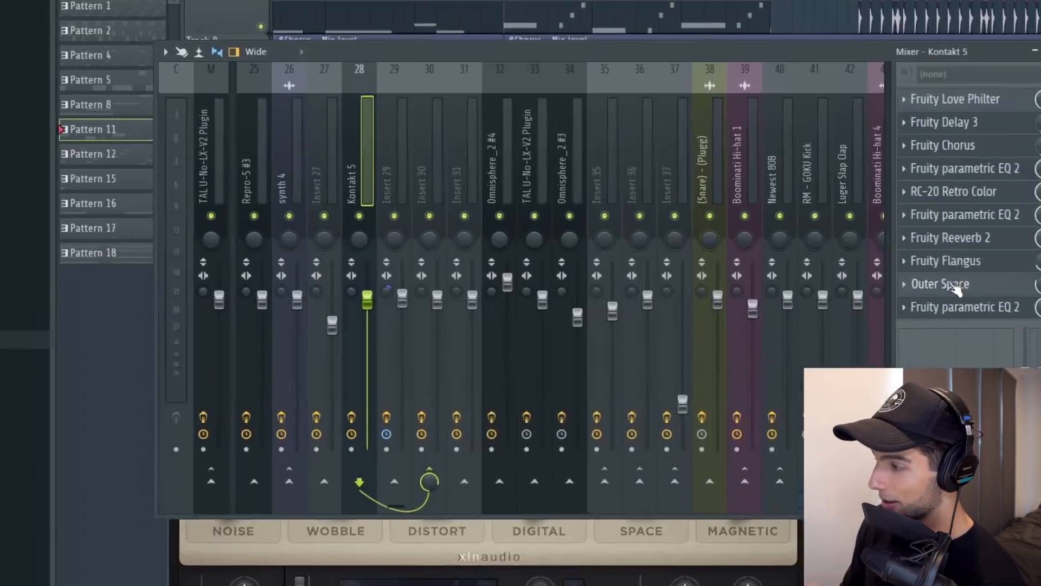
# - Audition the Outer Space effect on the Kontakt 5 mixer track and the Ozone 9 Imager on Insert 30
pyautogui.click(776, 278)
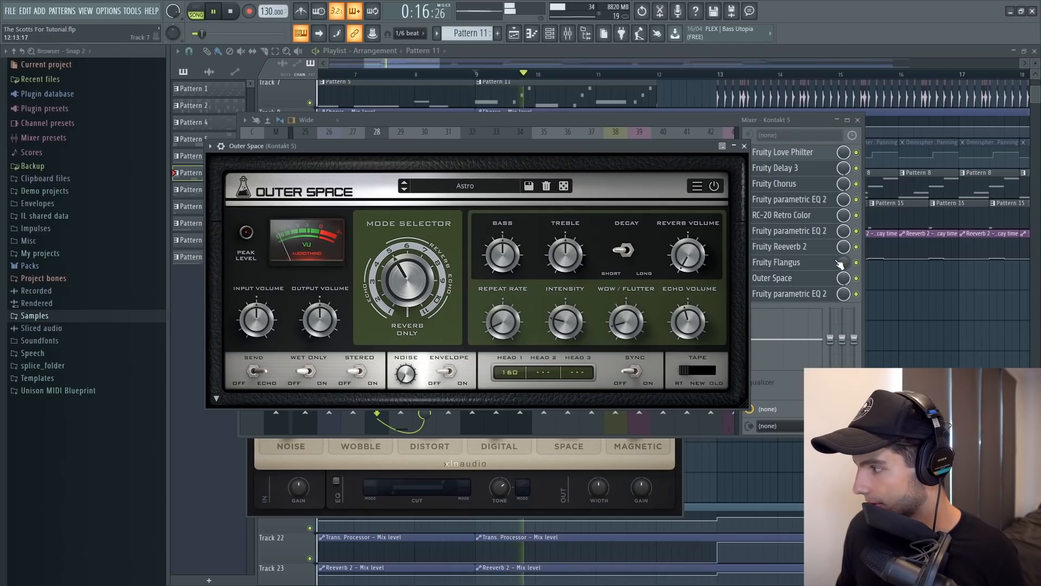
pyautogui.click(841, 283)
pyautogui.press('space')
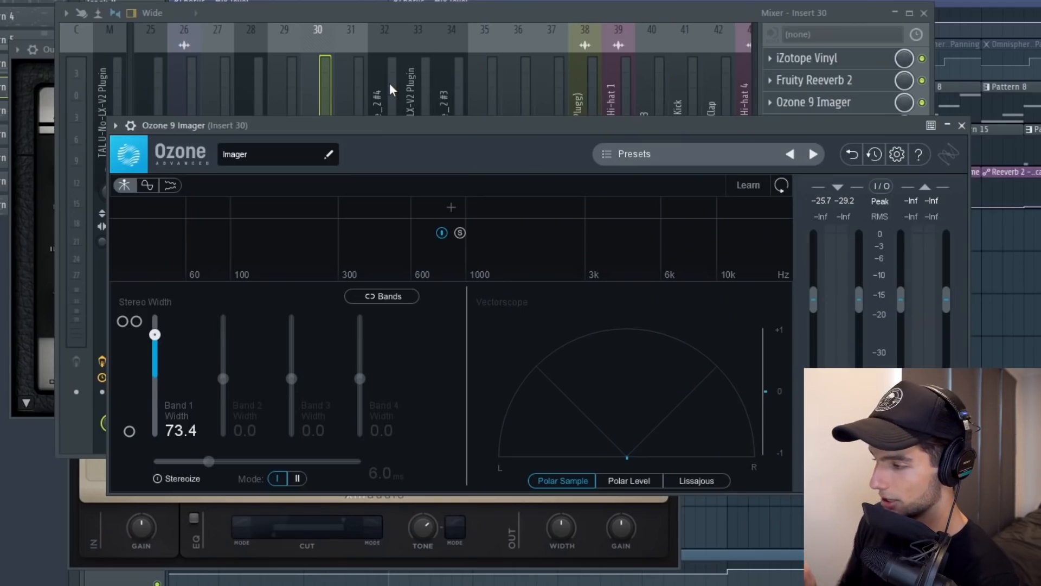
pyautogui.press('space')
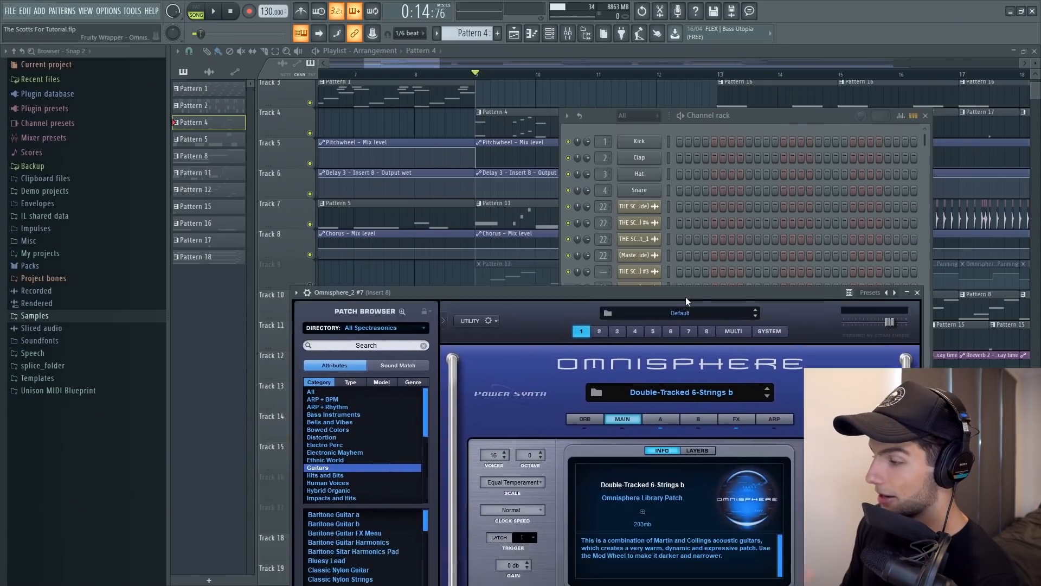
# - Bring the Omnisphere_2 #7 Double-Tracked 6-Strings b patch fully into view and play its Pattern 4 notes
pyautogui.moveTo(686, 297); pyautogui.dragTo(687, 151)
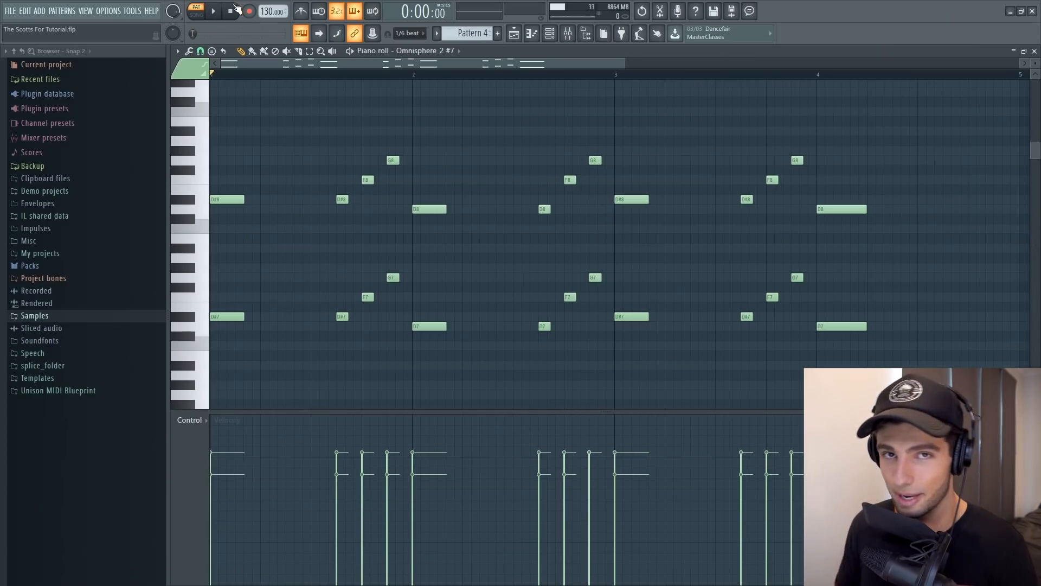
pyautogui.press('space')
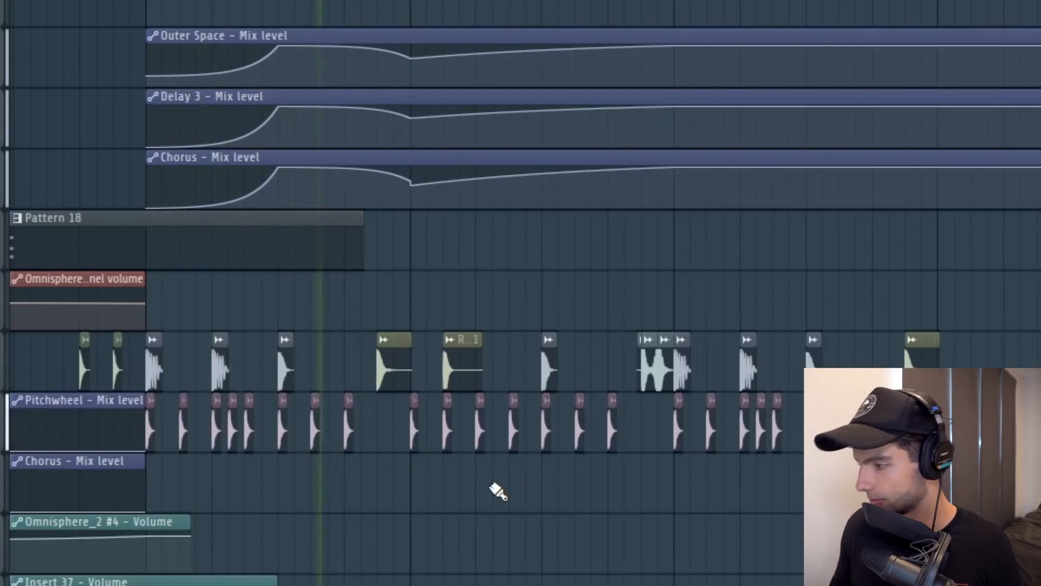
# - Examine the drum clips on Tracks 16 and 17 and the reference song's waveform around bar 13
pyautogui.scroll(-3, 640, 364)
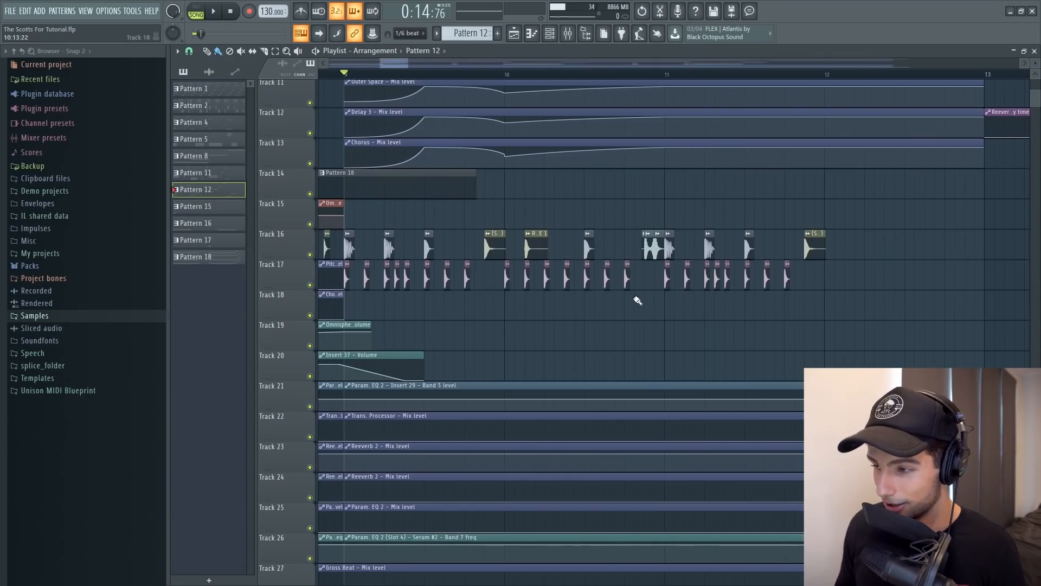
pyautogui.scroll(5, 637, 301)
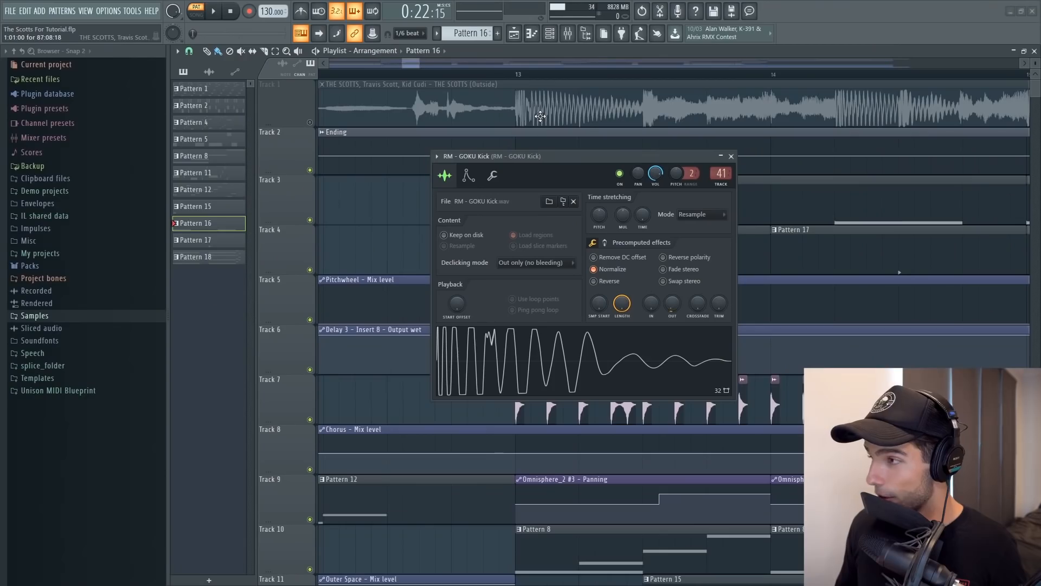
pyautogui.scroll(4, 533, 116)
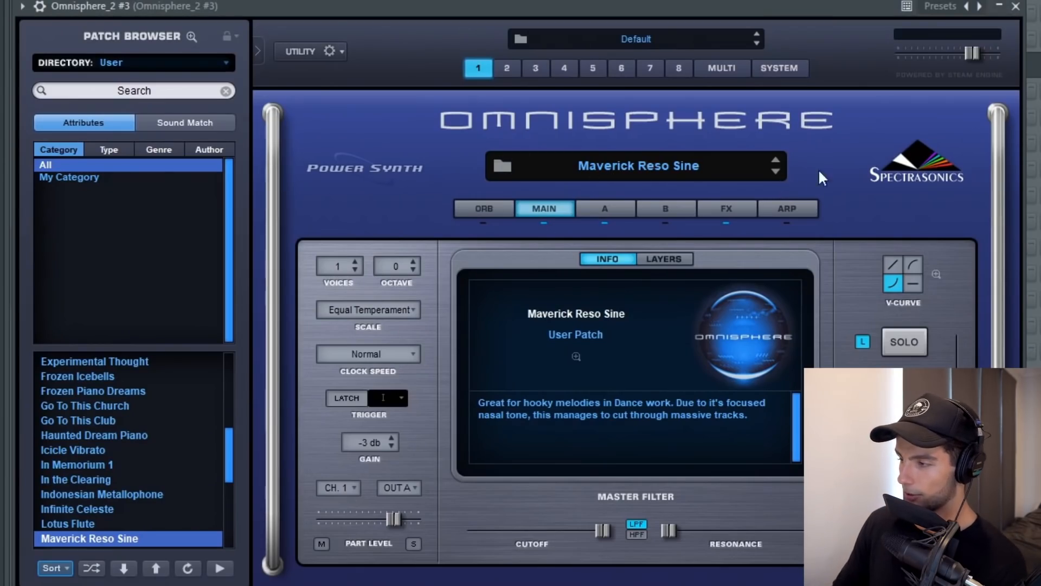
# - Show the FX page of the Maverick Reso Sine patch and open Fruity Delay 3 on the Omnisphere_2 #3 mixer track
pyautogui.click(726, 211)
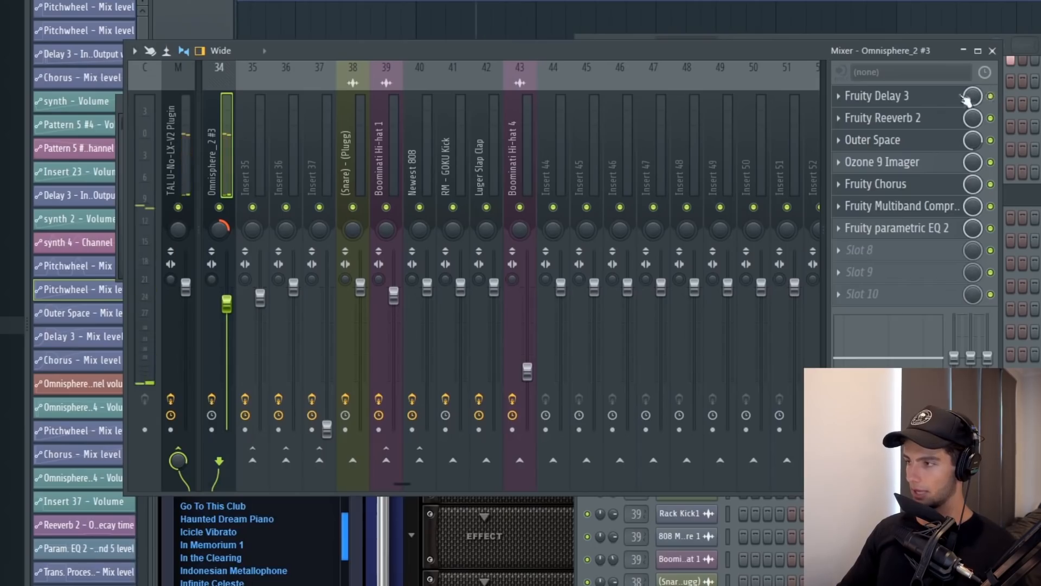
pyautogui.click(900, 99)
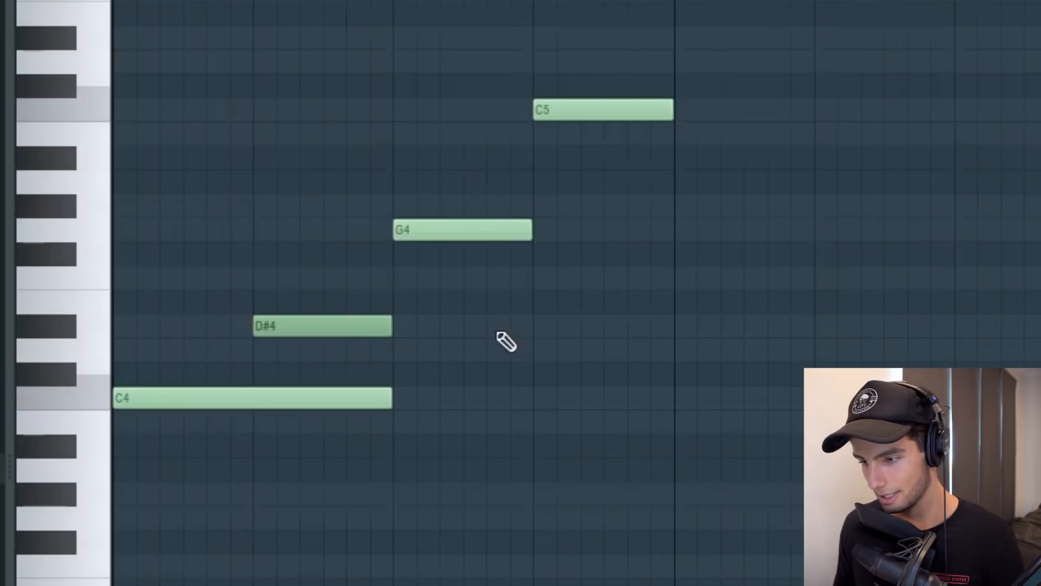
# - Play the rising C4, D#4, G4, C5 phrase in the piano roll and select the D#4 note
pyautogui.press('space')
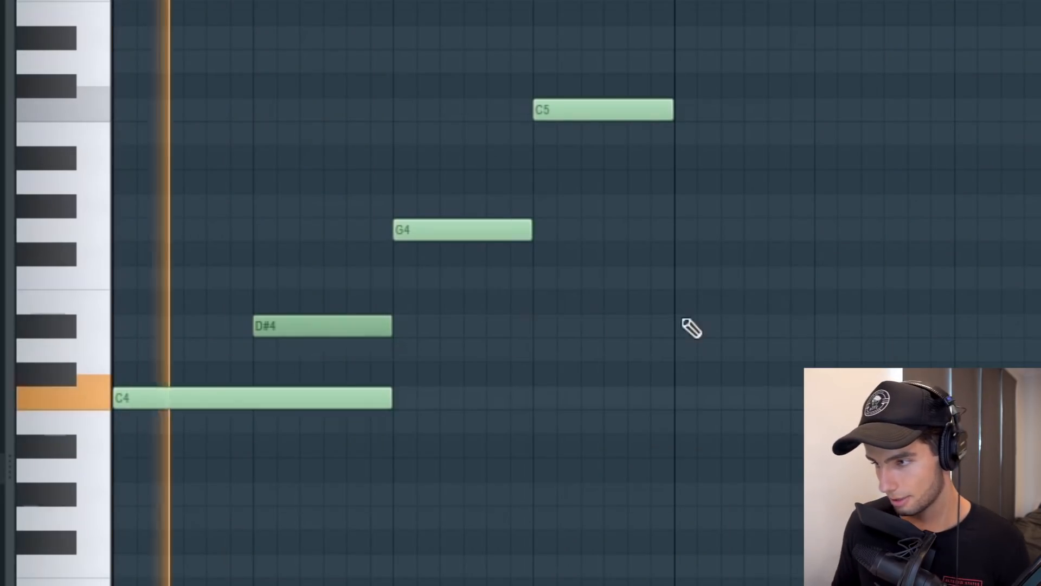
pyautogui.press('space')
pyautogui.keyDown('ctrl'); pyautogui.click(319, 326); pyautogui.keyUp('ctrl')
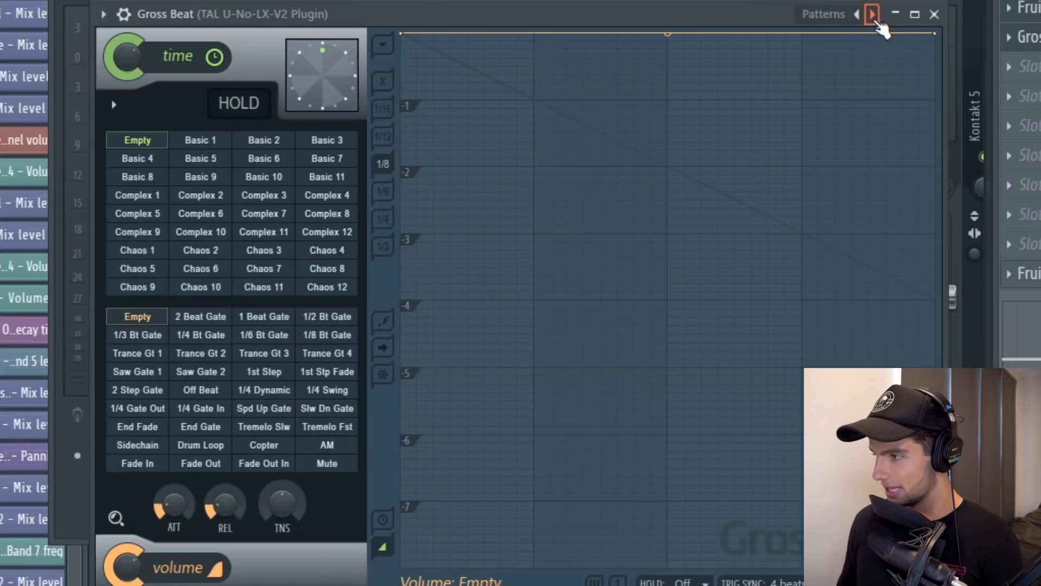
# - Load the Momentary preset in Gross Beat on the TAL U-No-LX-V2 mixer track
pyautogui.click(873, 17)
pyautogui.click(922, 70)
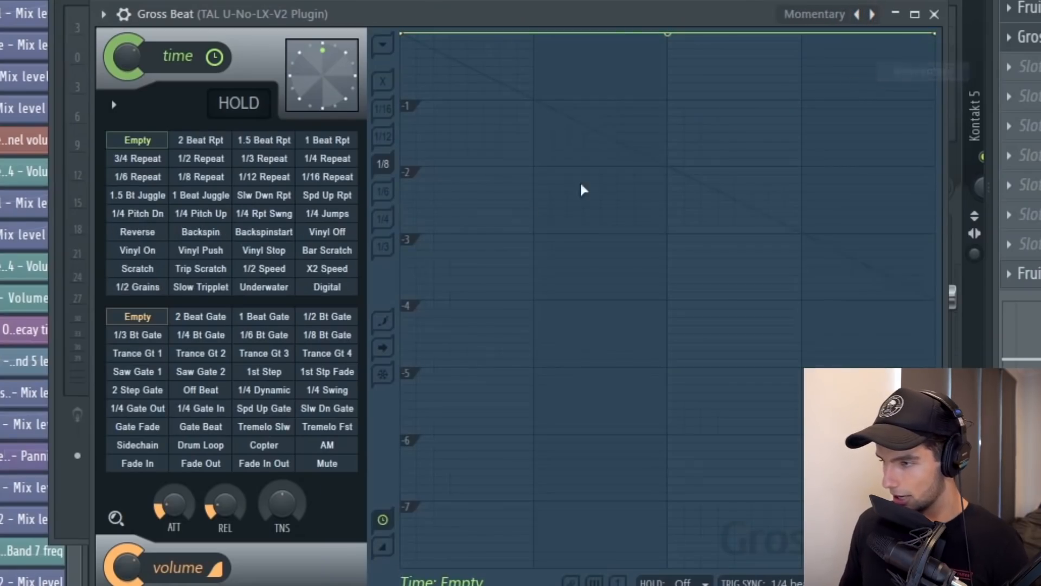
# - Select the Vinyl Off time preset in Gross Beat on the TAL U-No-LX-V2 track
pyautogui.click(323, 234)
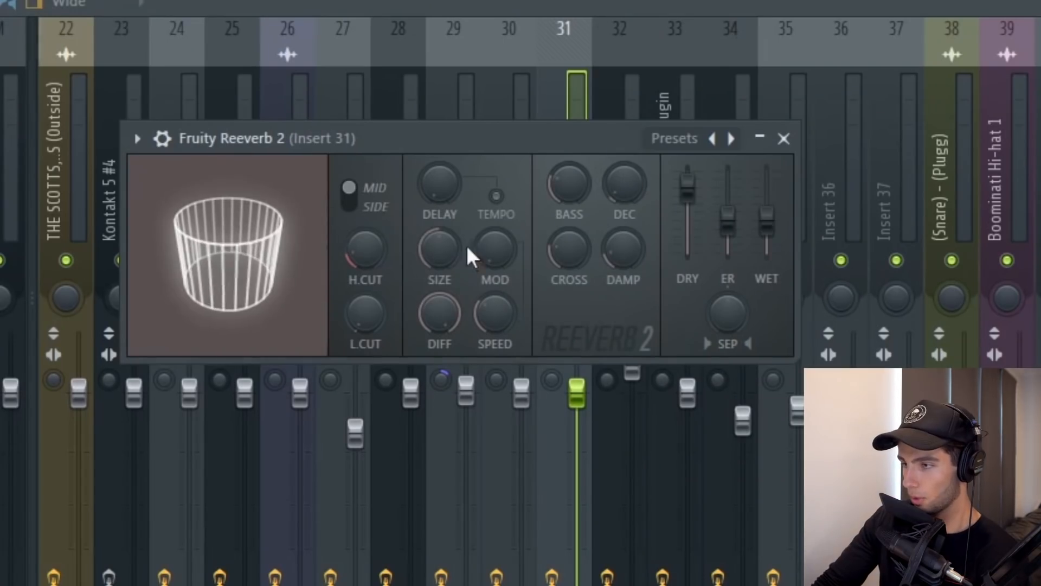
# - Turn the room size down in Fruity Reeverb 2 on Insert 31 and reset its wet and early reflection levels
pyautogui.moveTo(440, 250); pyautogui.dragTo(432, 358)
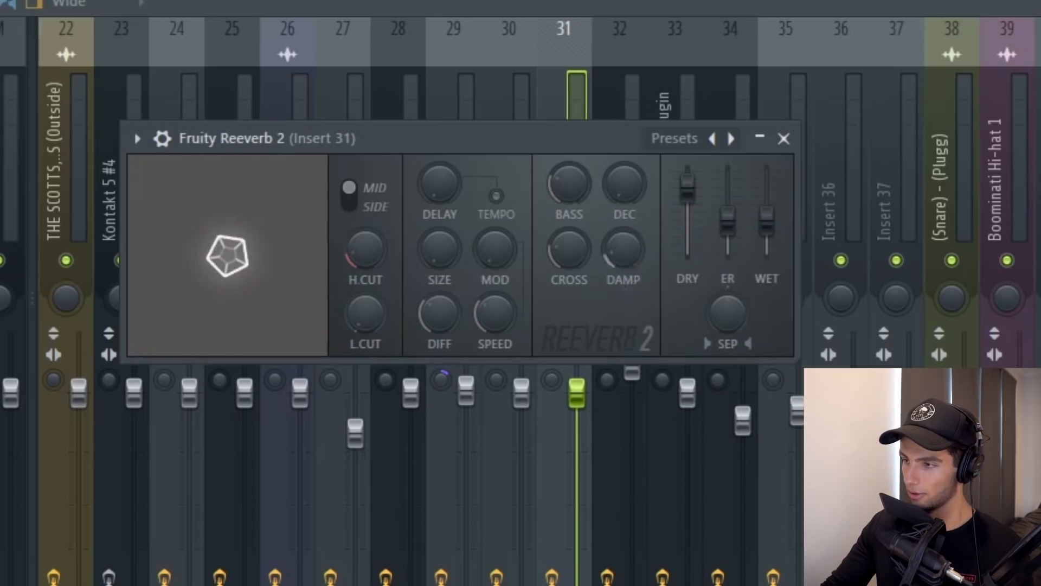
pyautogui.rightClick(768, 227)
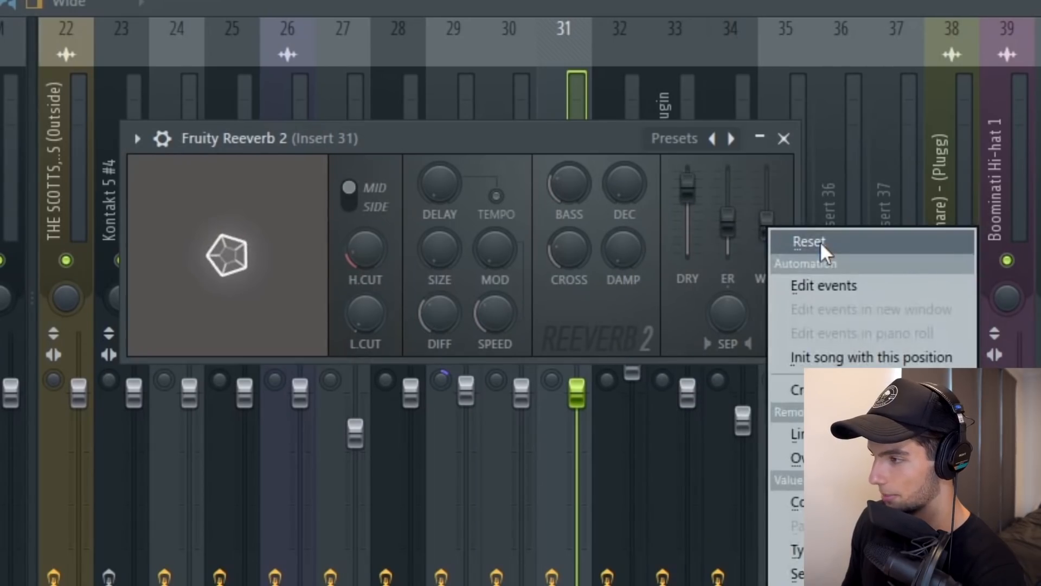
pyautogui.click(820, 242)
pyautogui.rightClick(732, 231)
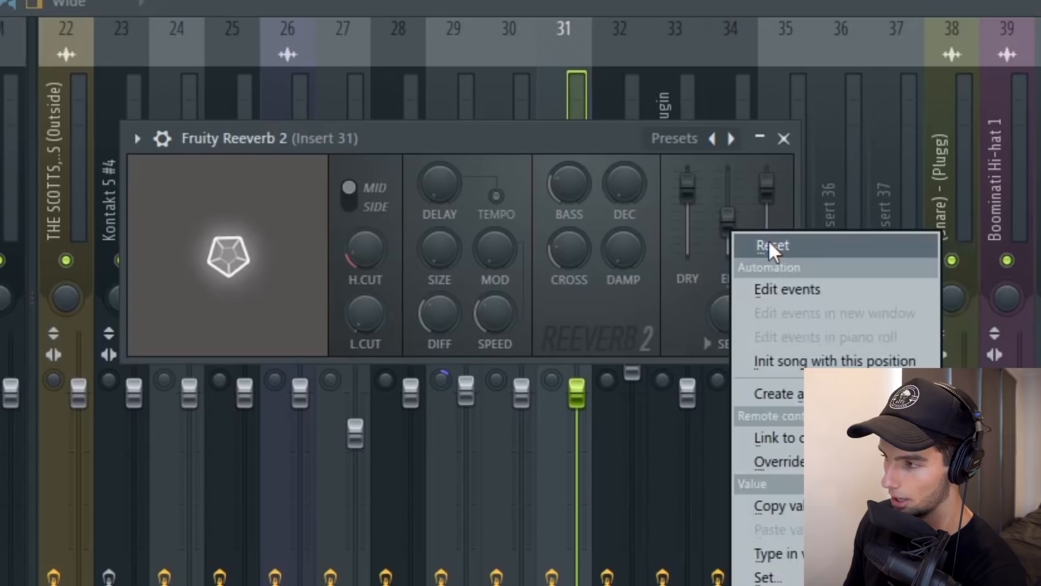
pyautogui.click(771, 244)
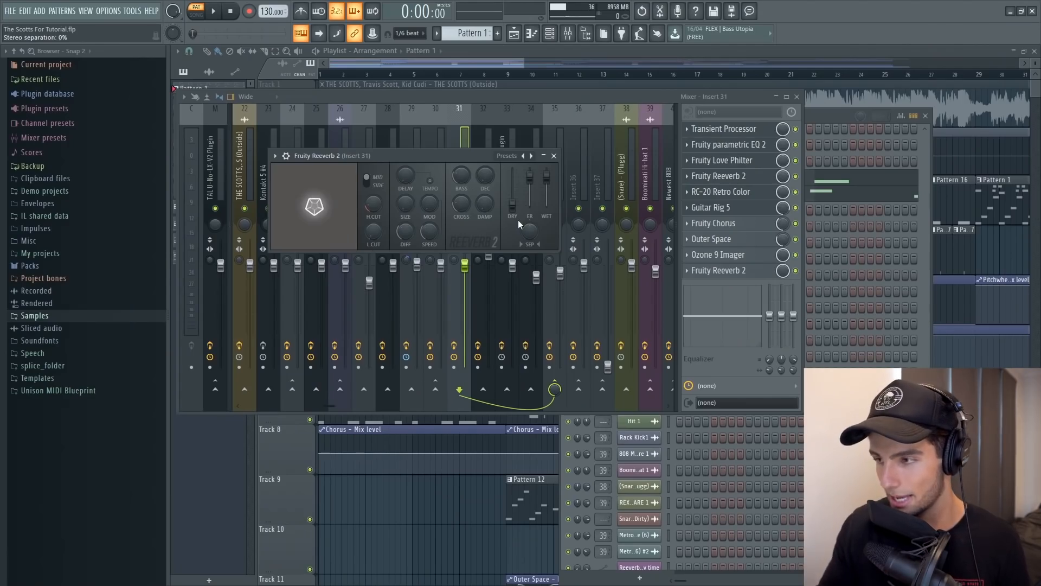
# - Play the pattern with the Insert 31 reverb and reset the reverb's dry level
pyautogui.press('space')
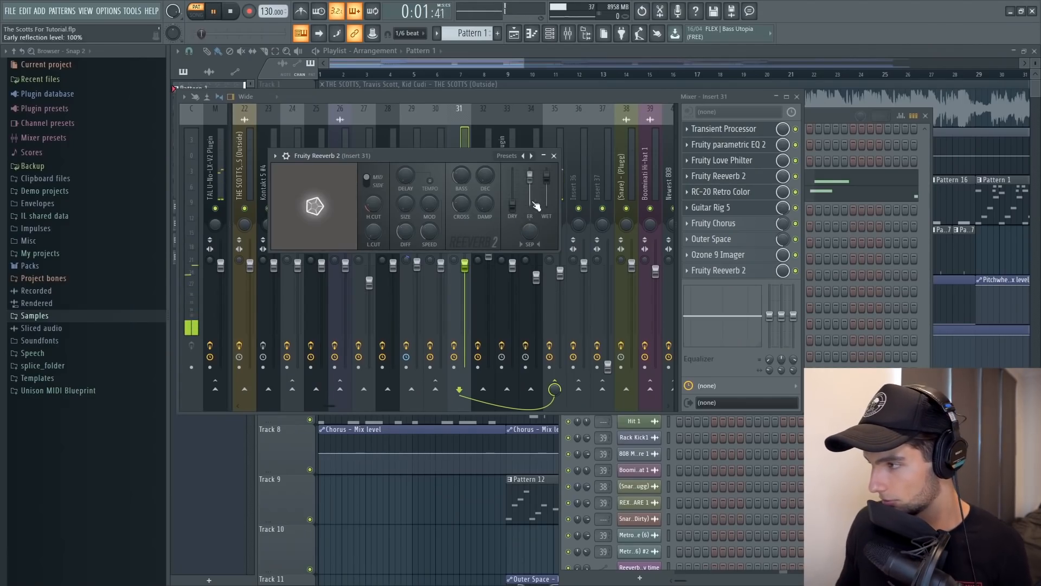
pyautogui.rightClick(513, 204)
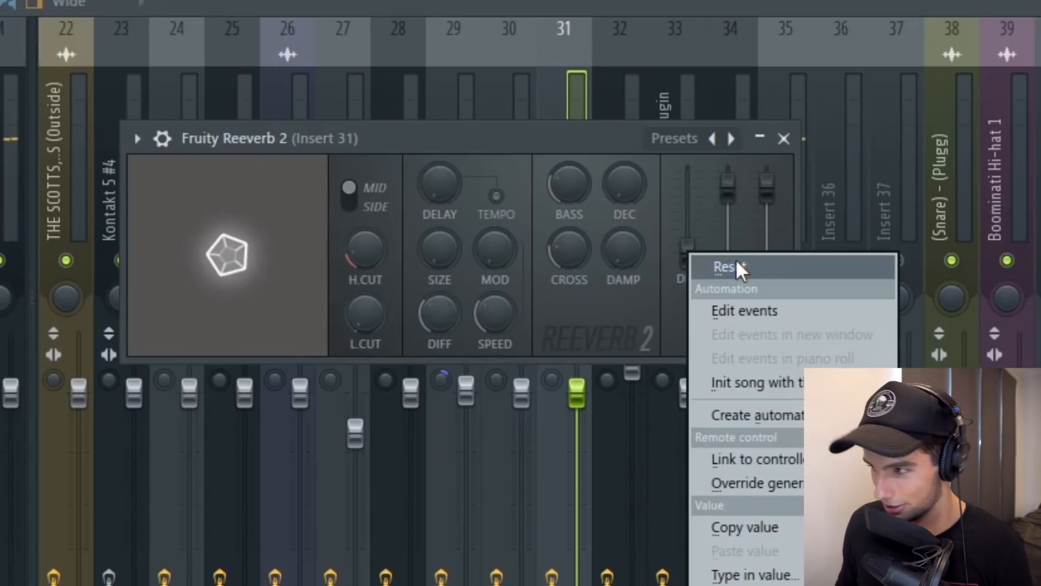
pyautogui.click(736, 266)
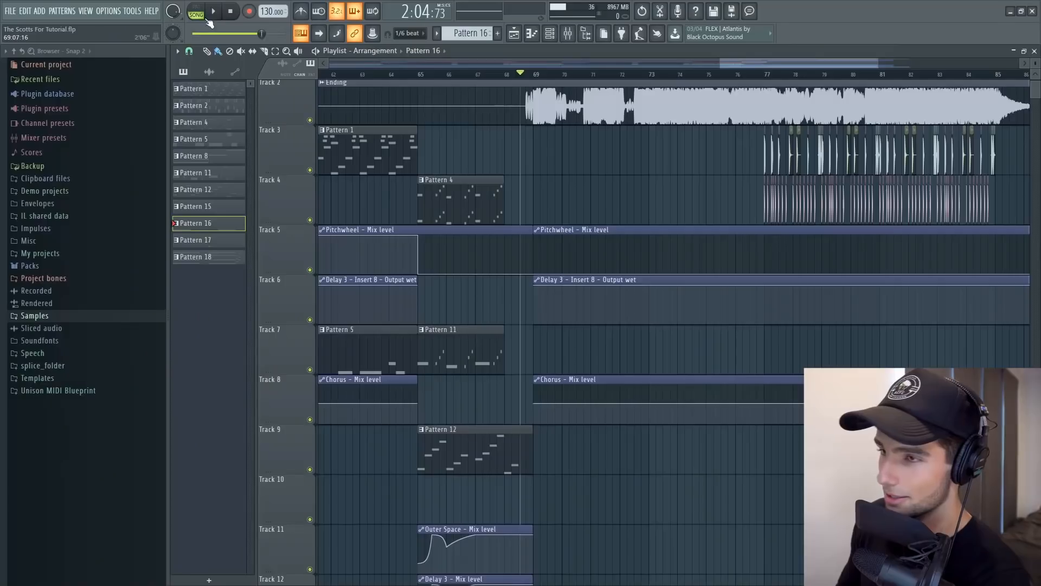
# - Open the recent project Ending.flp and play the repeating G5, D#5, C5 pattern of the Repro-5 channel in the piano roll
pyautogui.click(13, 11)
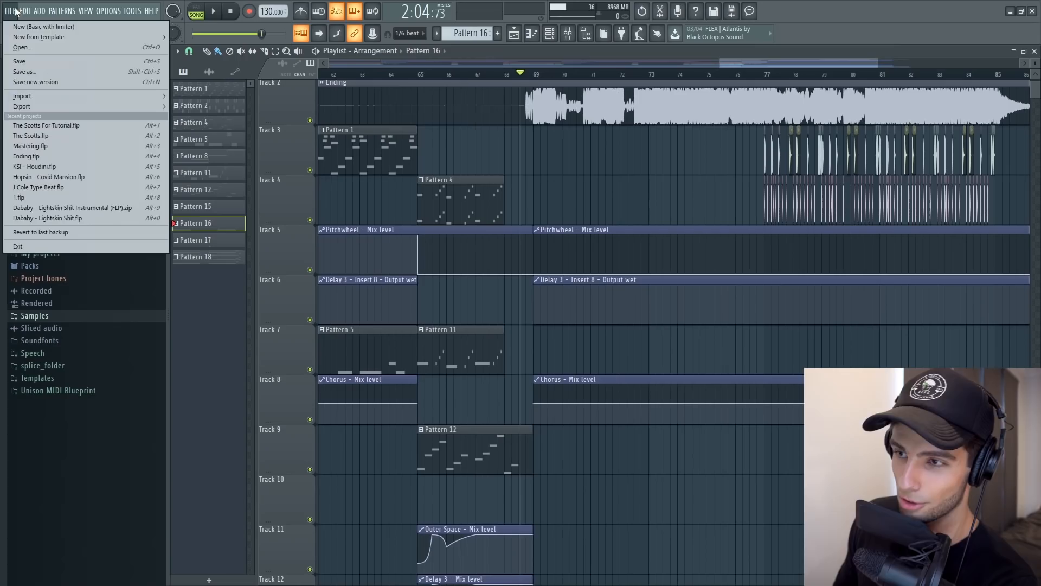
pyautogui.click(71, 124)
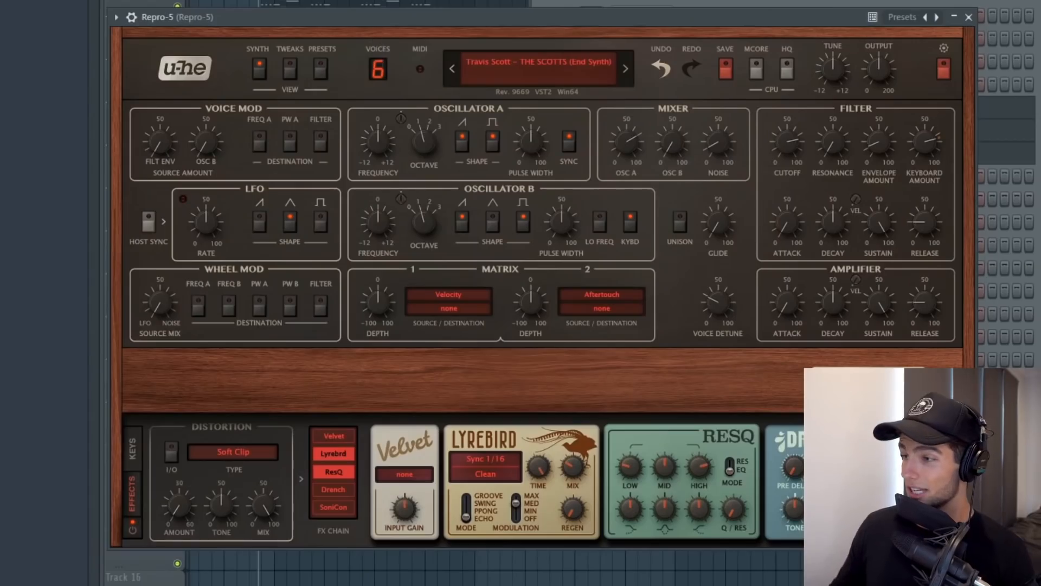
pyautogui.moveTo(378, 66)
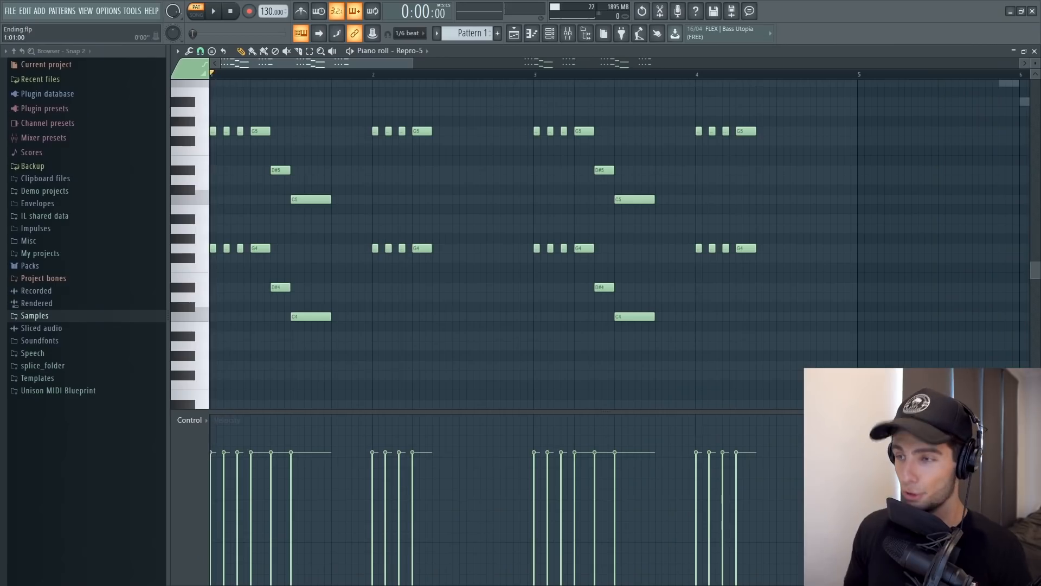
pyautogui.press('space')
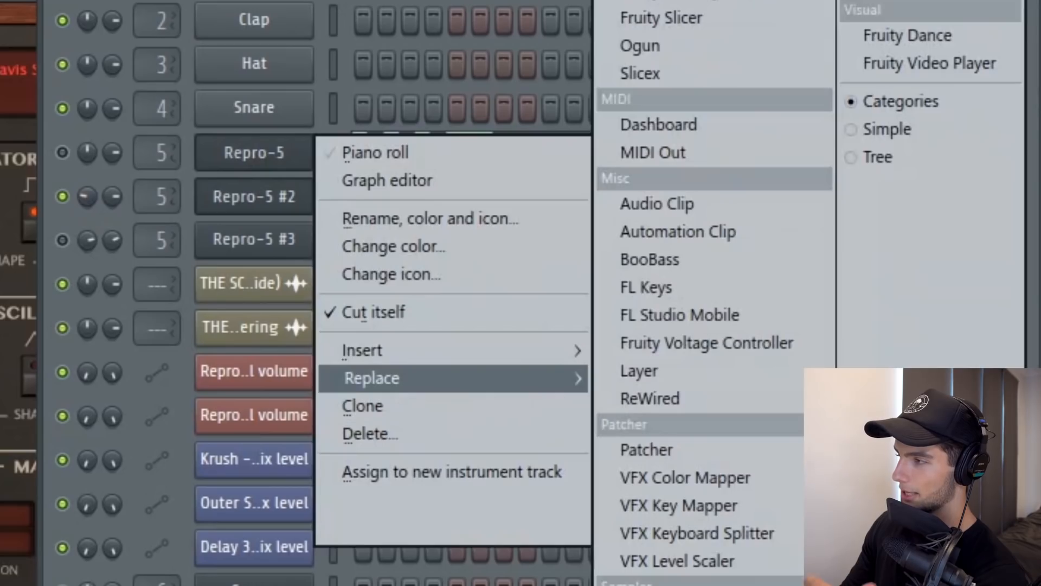
# - Show the Repro-5 #2 notes, highlight the descending run from bar 5, clear the selection and play the run from its C7 note
pyautogui.click(143, 21)
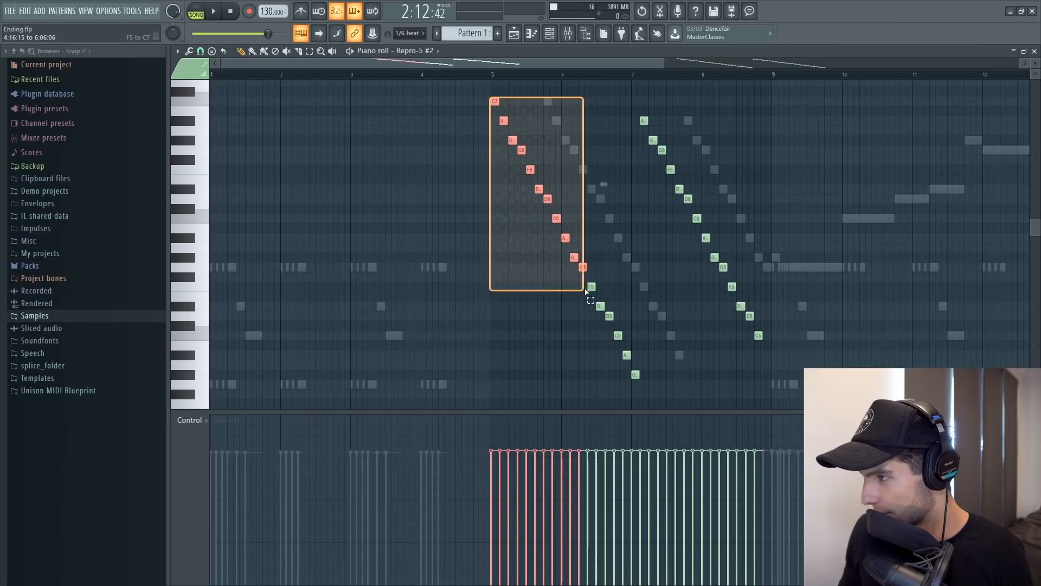
pyautogui.moveTo(598, 293); pyautogui.dragTo(667, 399)
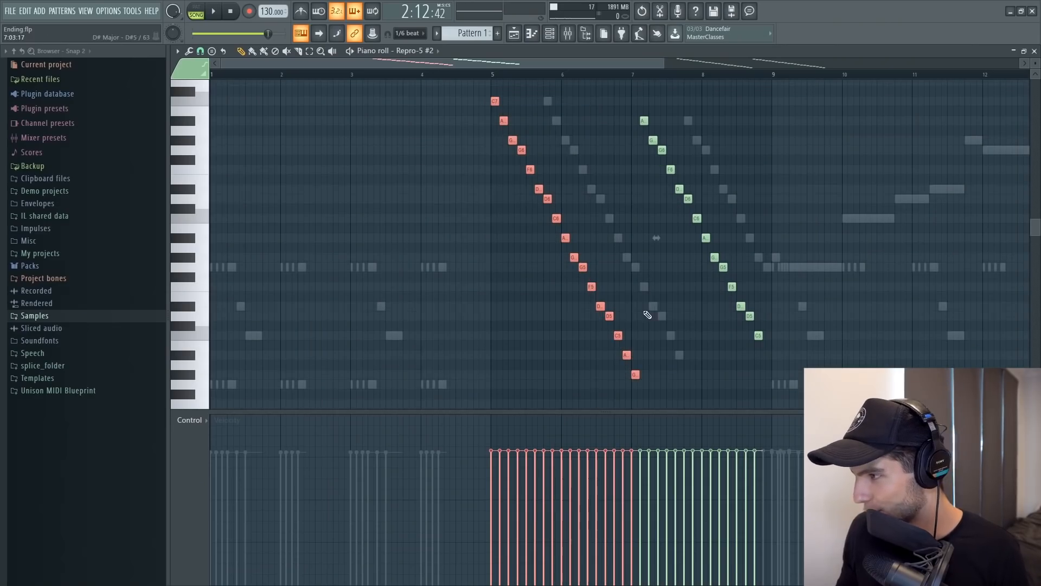
pyautogui.hotkey('ctrl', 'd')
pyautogui.press('space')
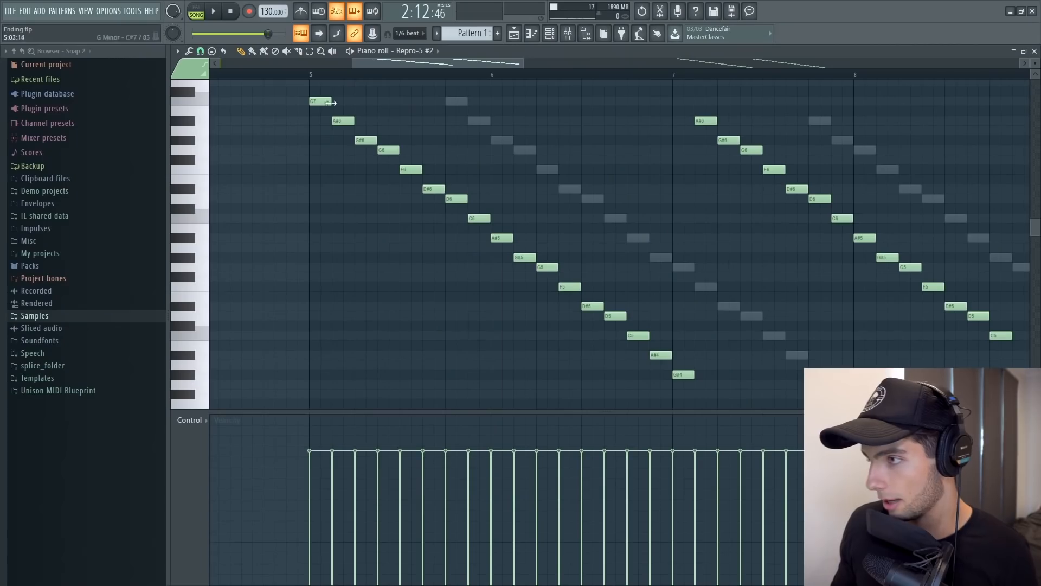
pyautogui.click(317, 102)
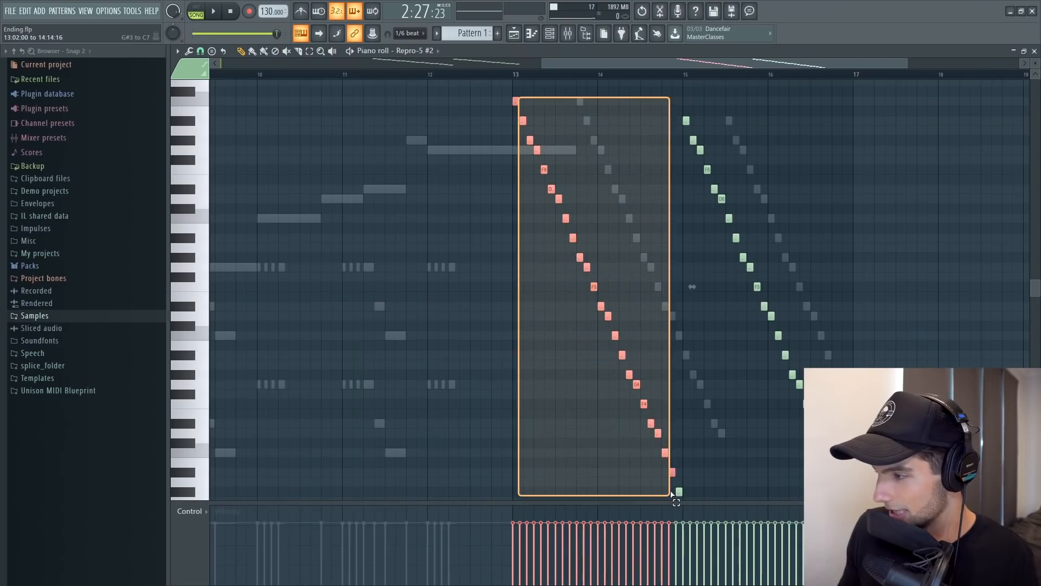
# - Highlight and play the descending run from bar 13 in Repro-5 #2, and play the Repro-5 #3 notes
pyautogui.moveTo(676, 491); pyautogui.dragTo(676, 491)
pyautogui.click(707, 398)
pyautogui.press('space')
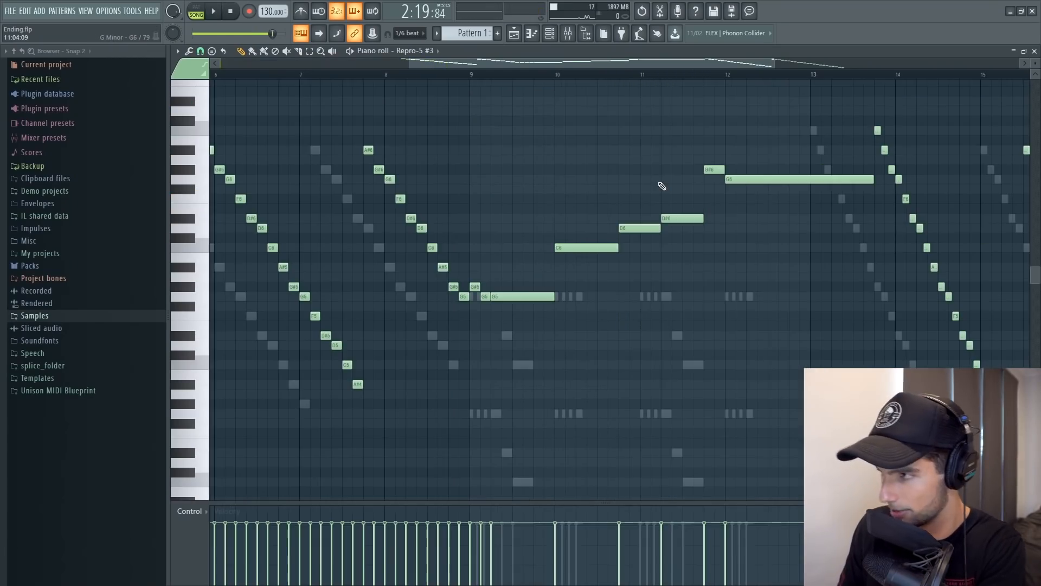
pyautogui.press('space')
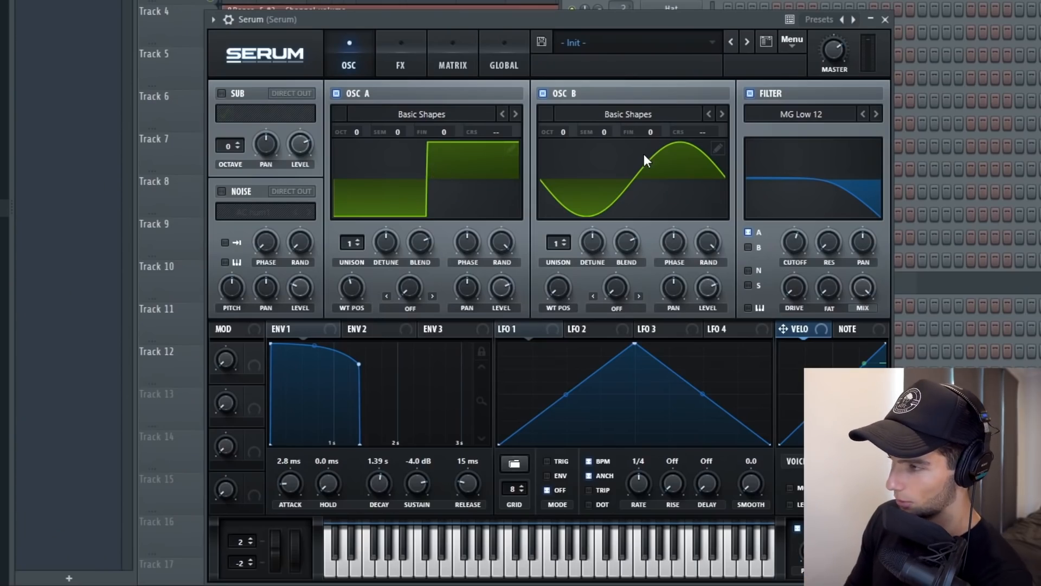
# - Show Serum's FX page and inspect Soundgoodizer, Fruity Reeverb 2 and Maximus on the Serum mixer track
pyautogui.click(401, 60)
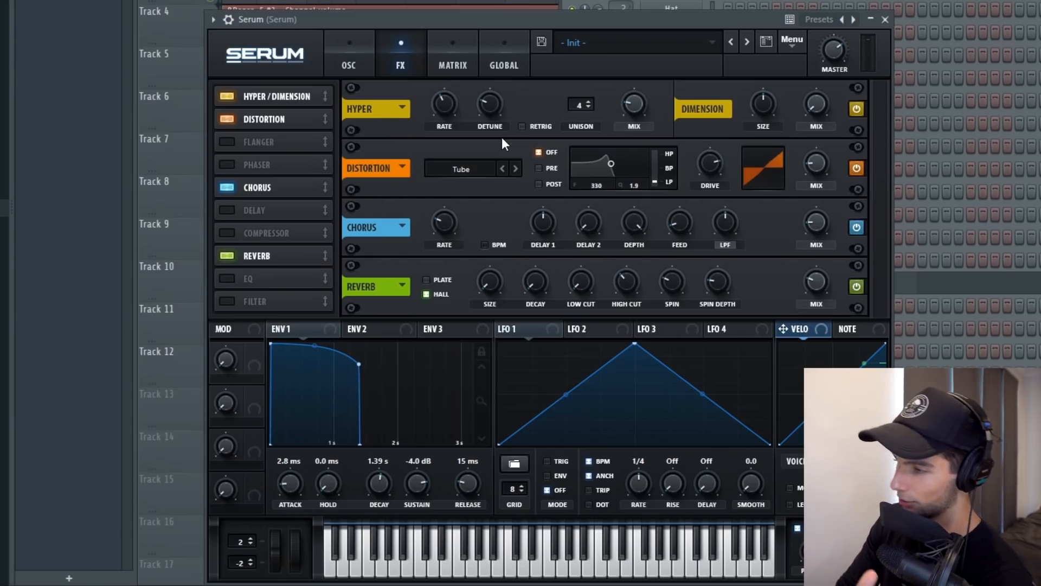
pyautogui.click(569, 36)
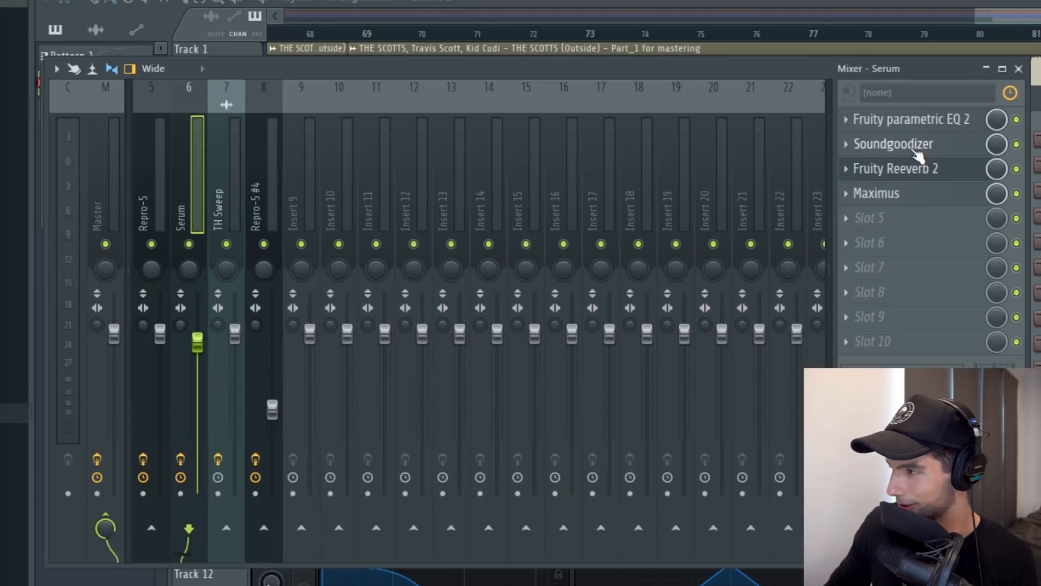
pyautogui.click(904, 145)
pyautogui.click(903, 169)
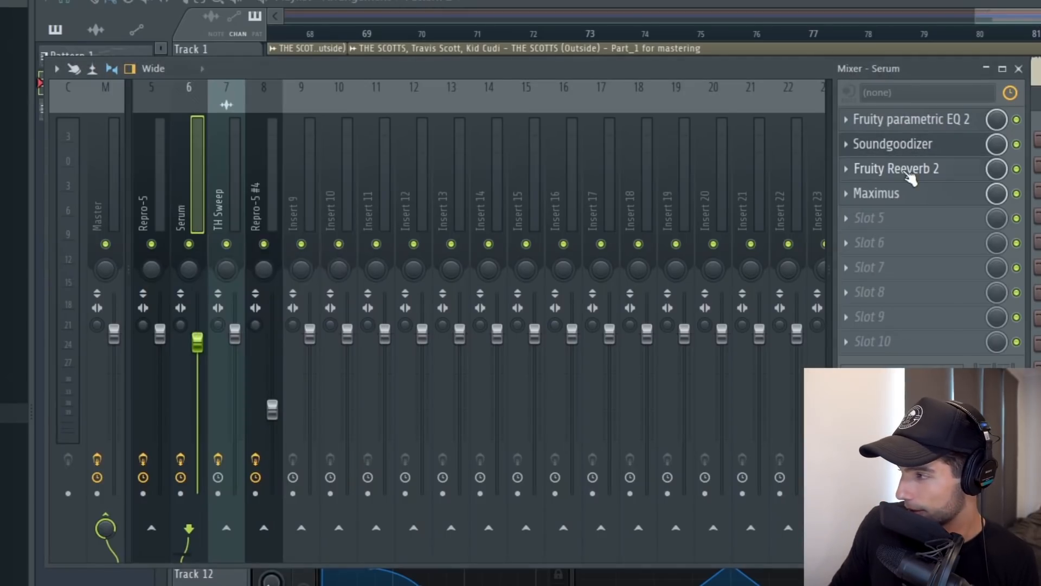
pyautogui.click(938, 196)
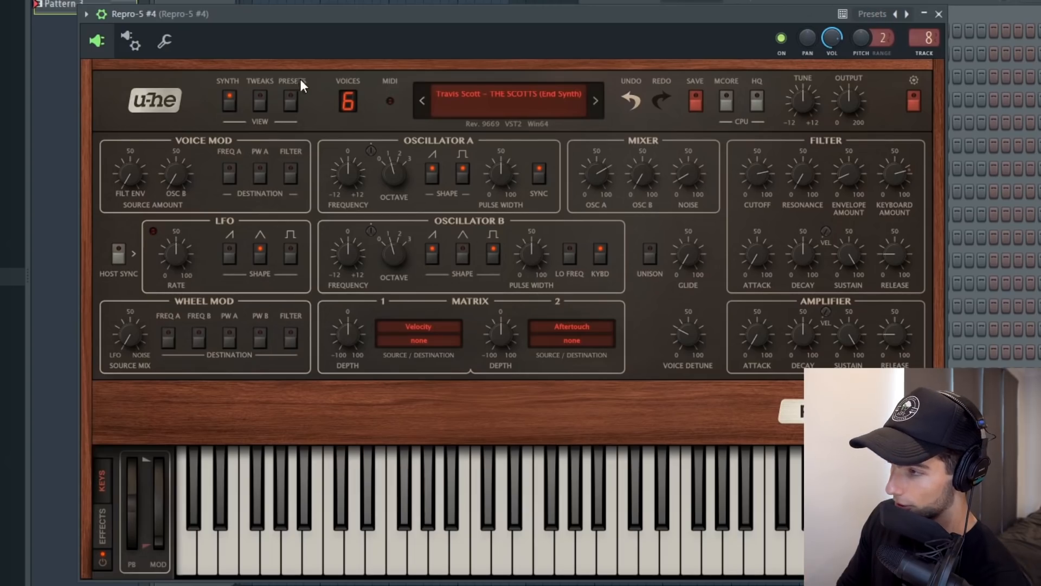
# - Play the three chords G4-C5-D#5, G#4-C5-F5 and G4-A#4-D5 in the piano roll
pyautogui.click(1007, 2)
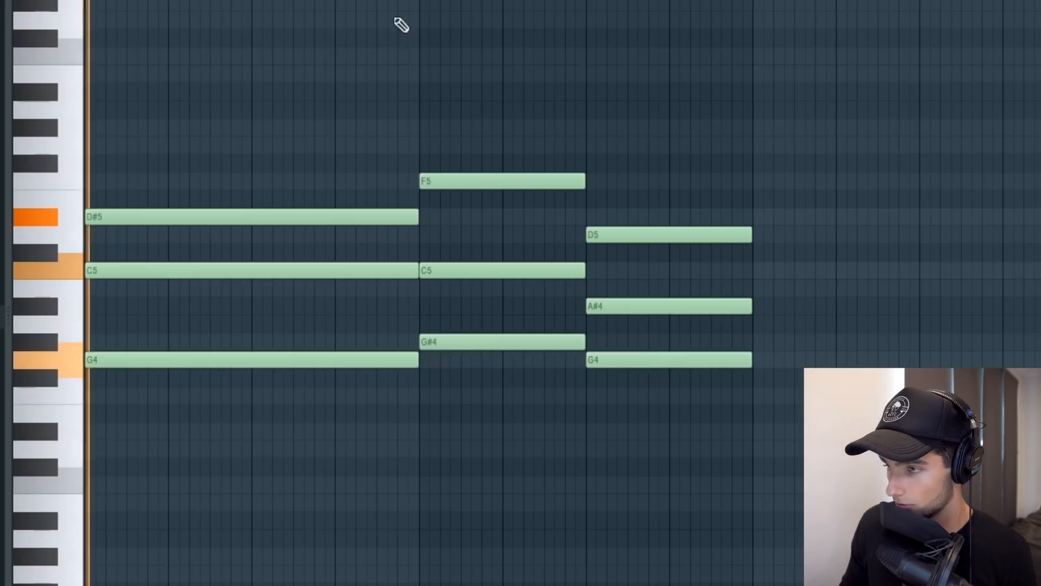
pyautogui.press('space')
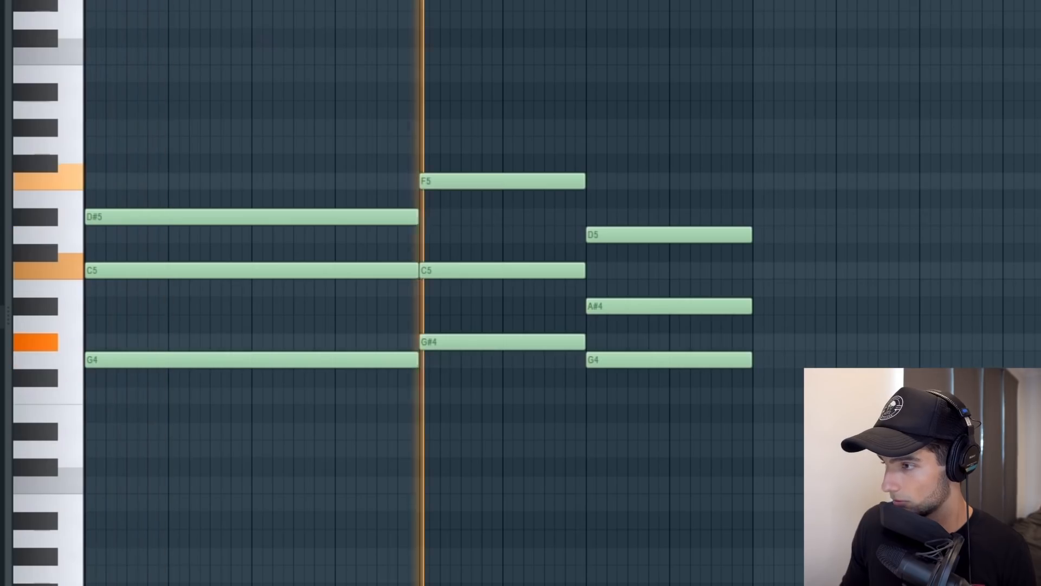